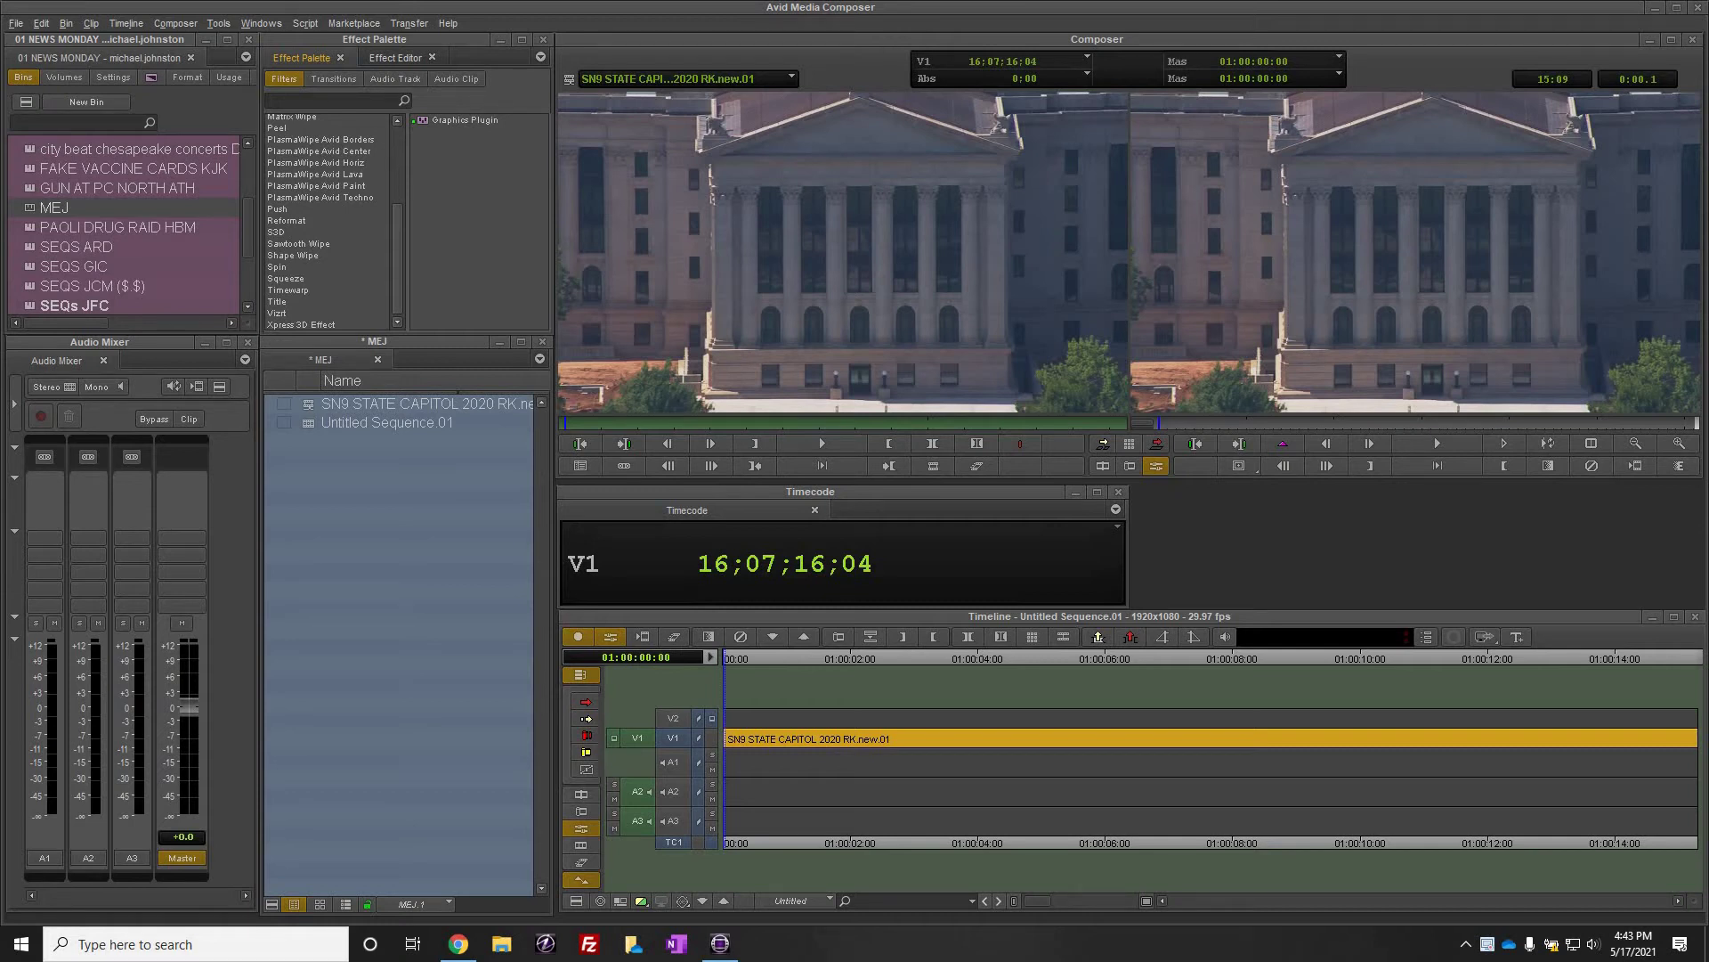
key("i")
key("i")
key("i")
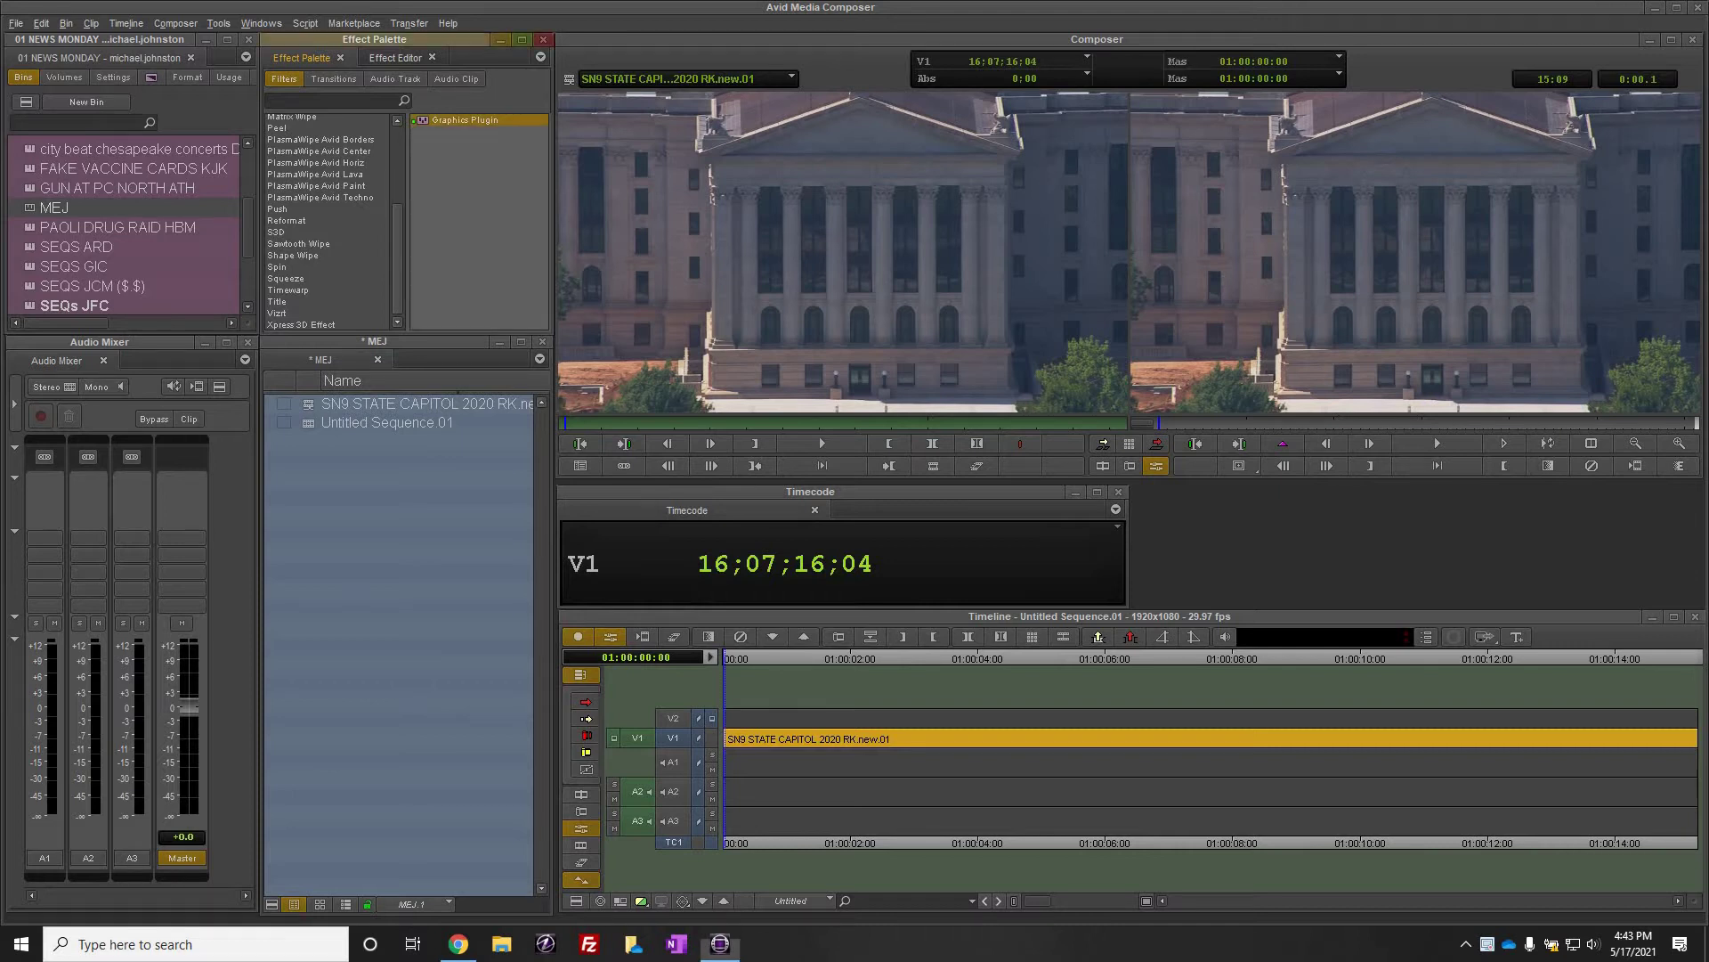
Mark an in point, then fast-forward through the sequence and shuttle back to the start.
key("l")
key("l")
key("l")
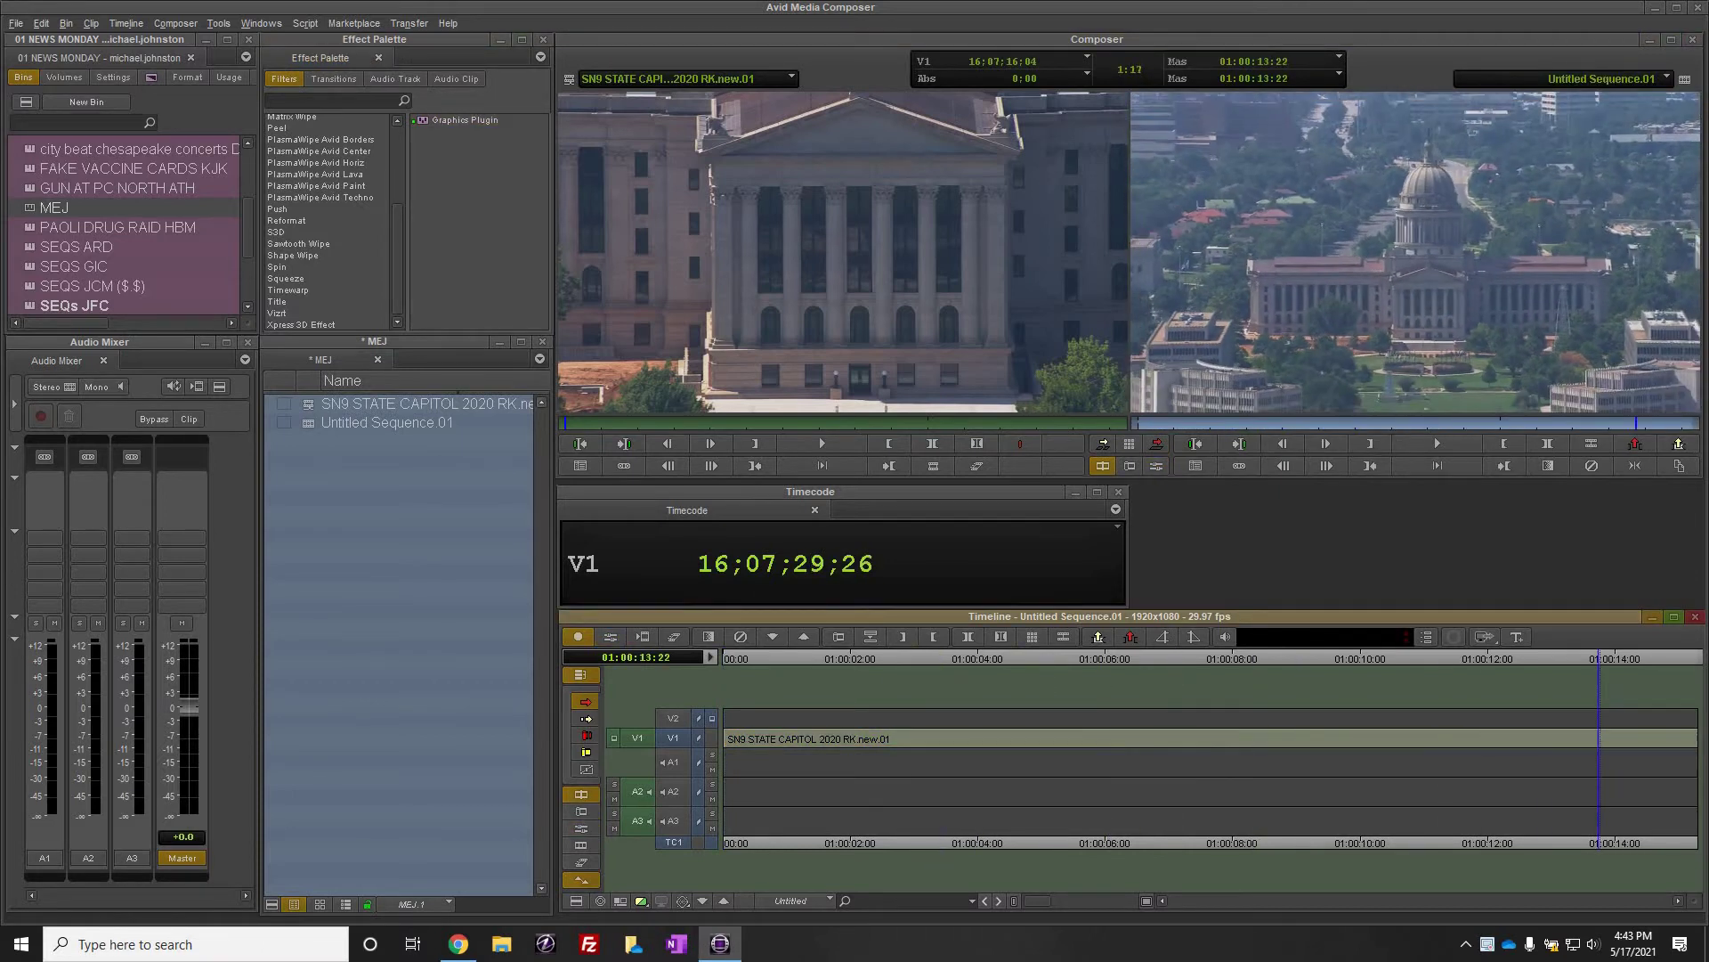
key("j")
key("j")
key("j")
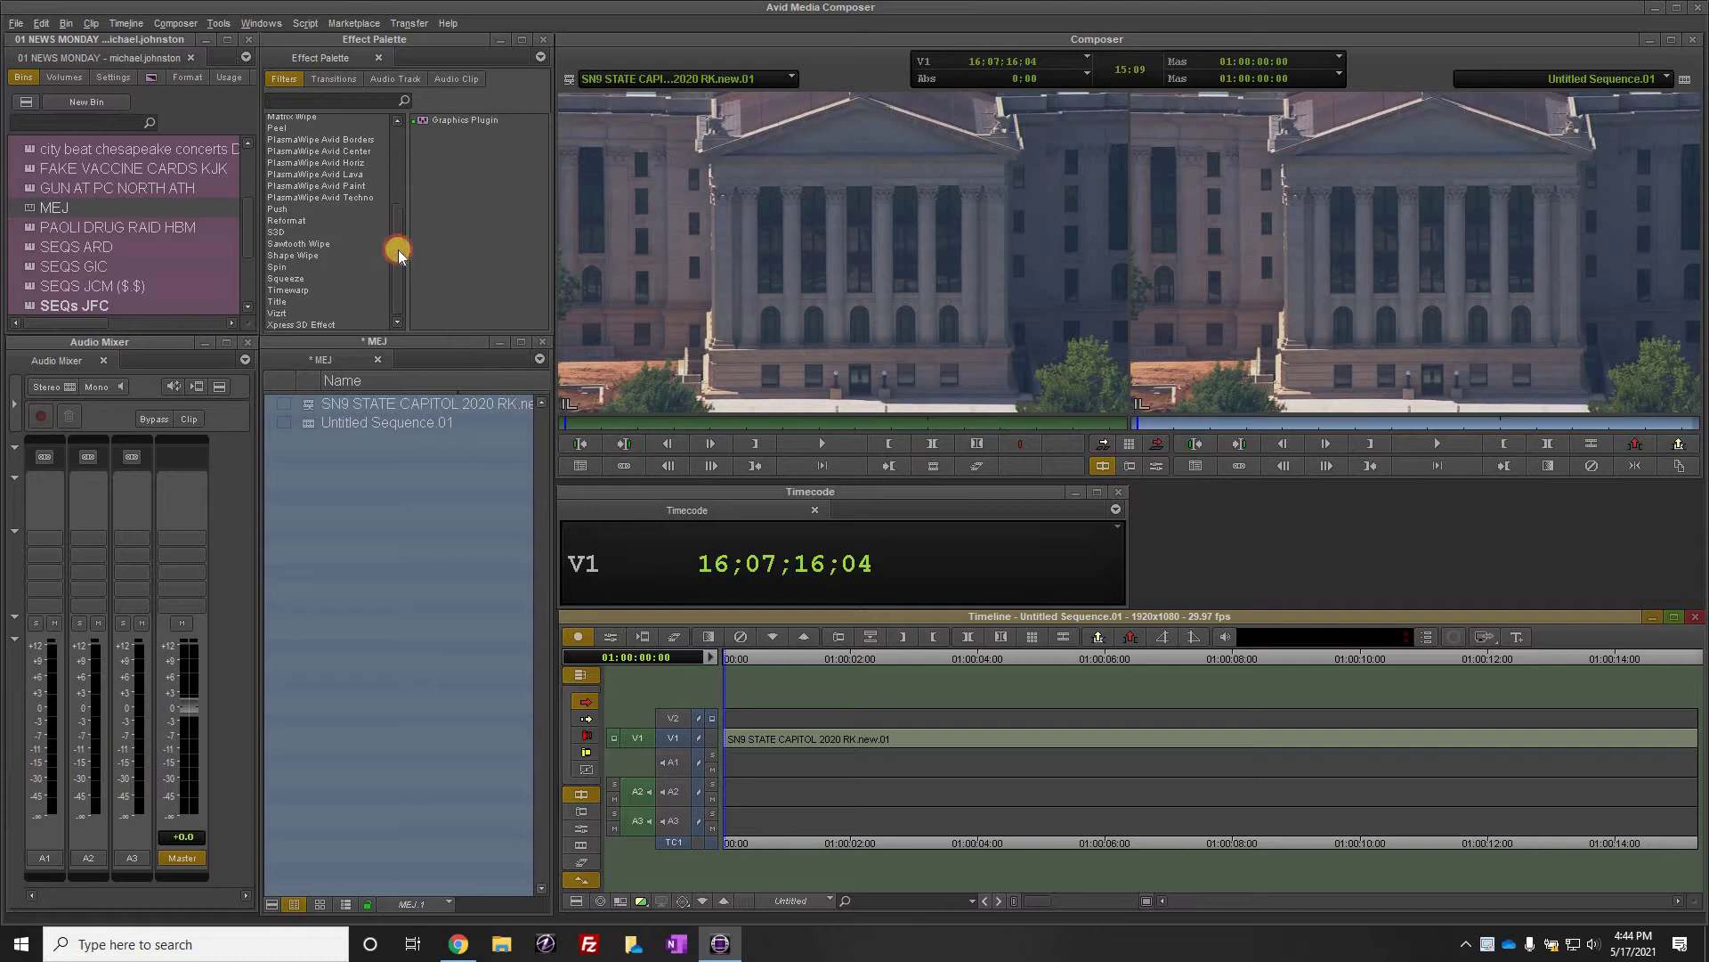
Drag the Vizrt Graphics Plugin effect from the Effect Palette onto the V1 capitol clip.
left_click(406, 69)
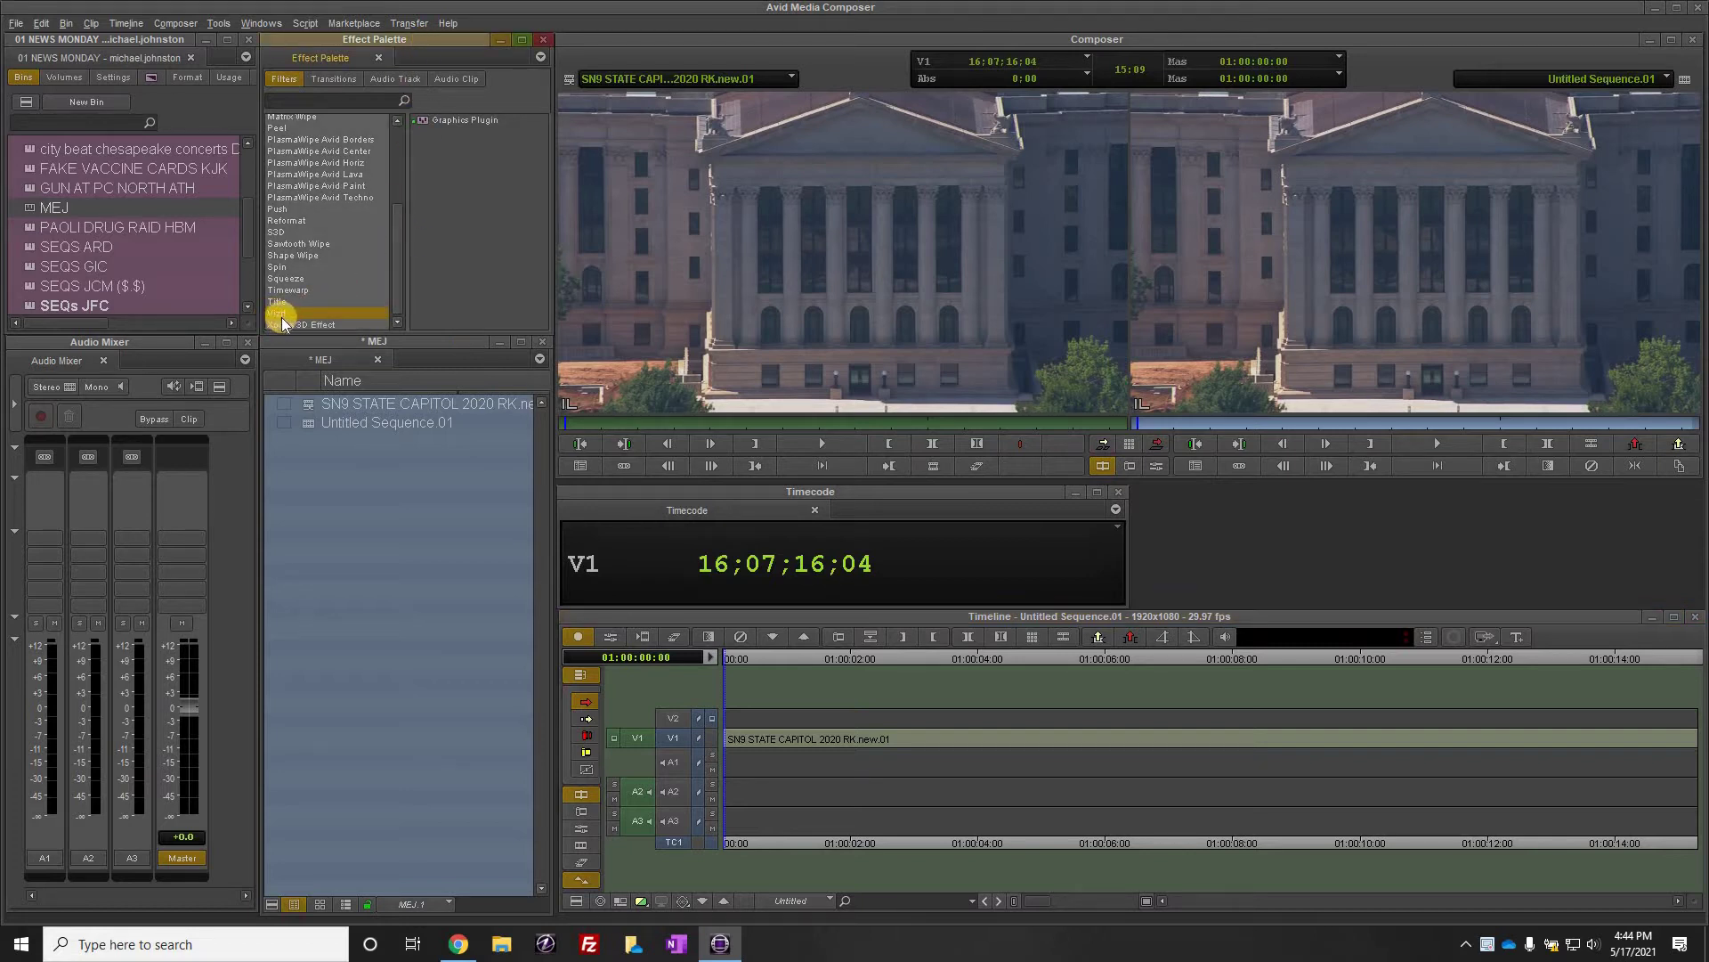
left_click(426, 120)
left_click_drag(484, 161, 1136, 749)
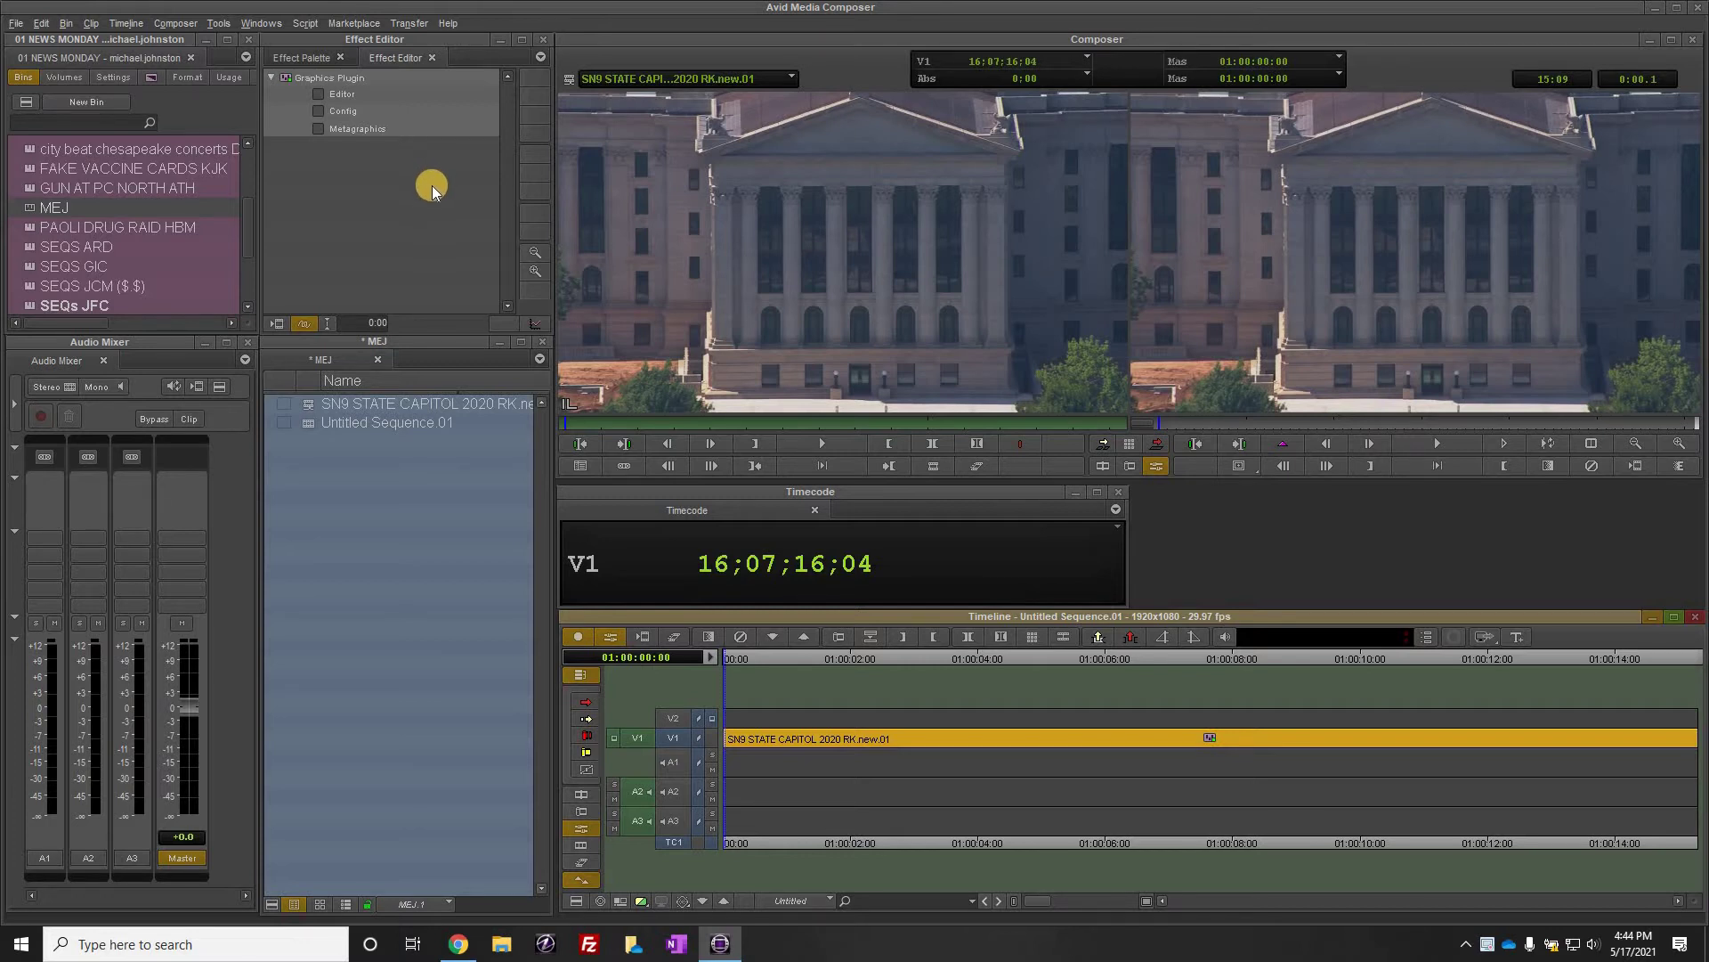
Set the Graphics Plugin to render through Connection Broker, manually choosing host 172.16.21.238.
left_click(318, 111)
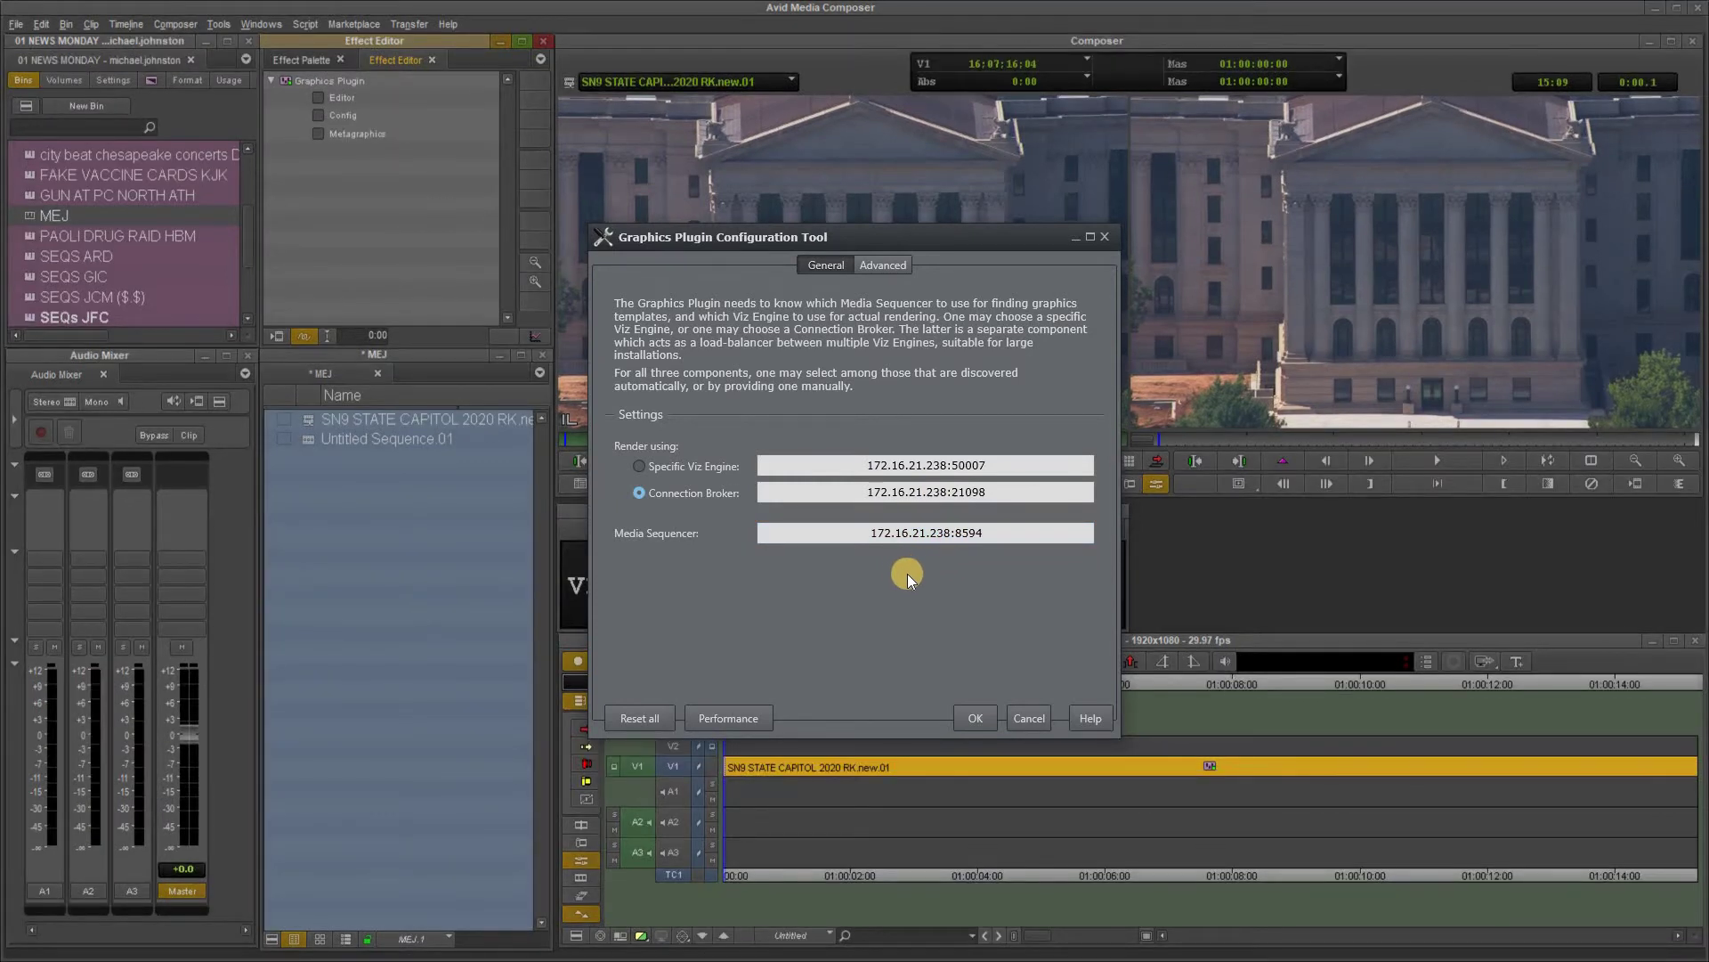
left_click(641, 496)
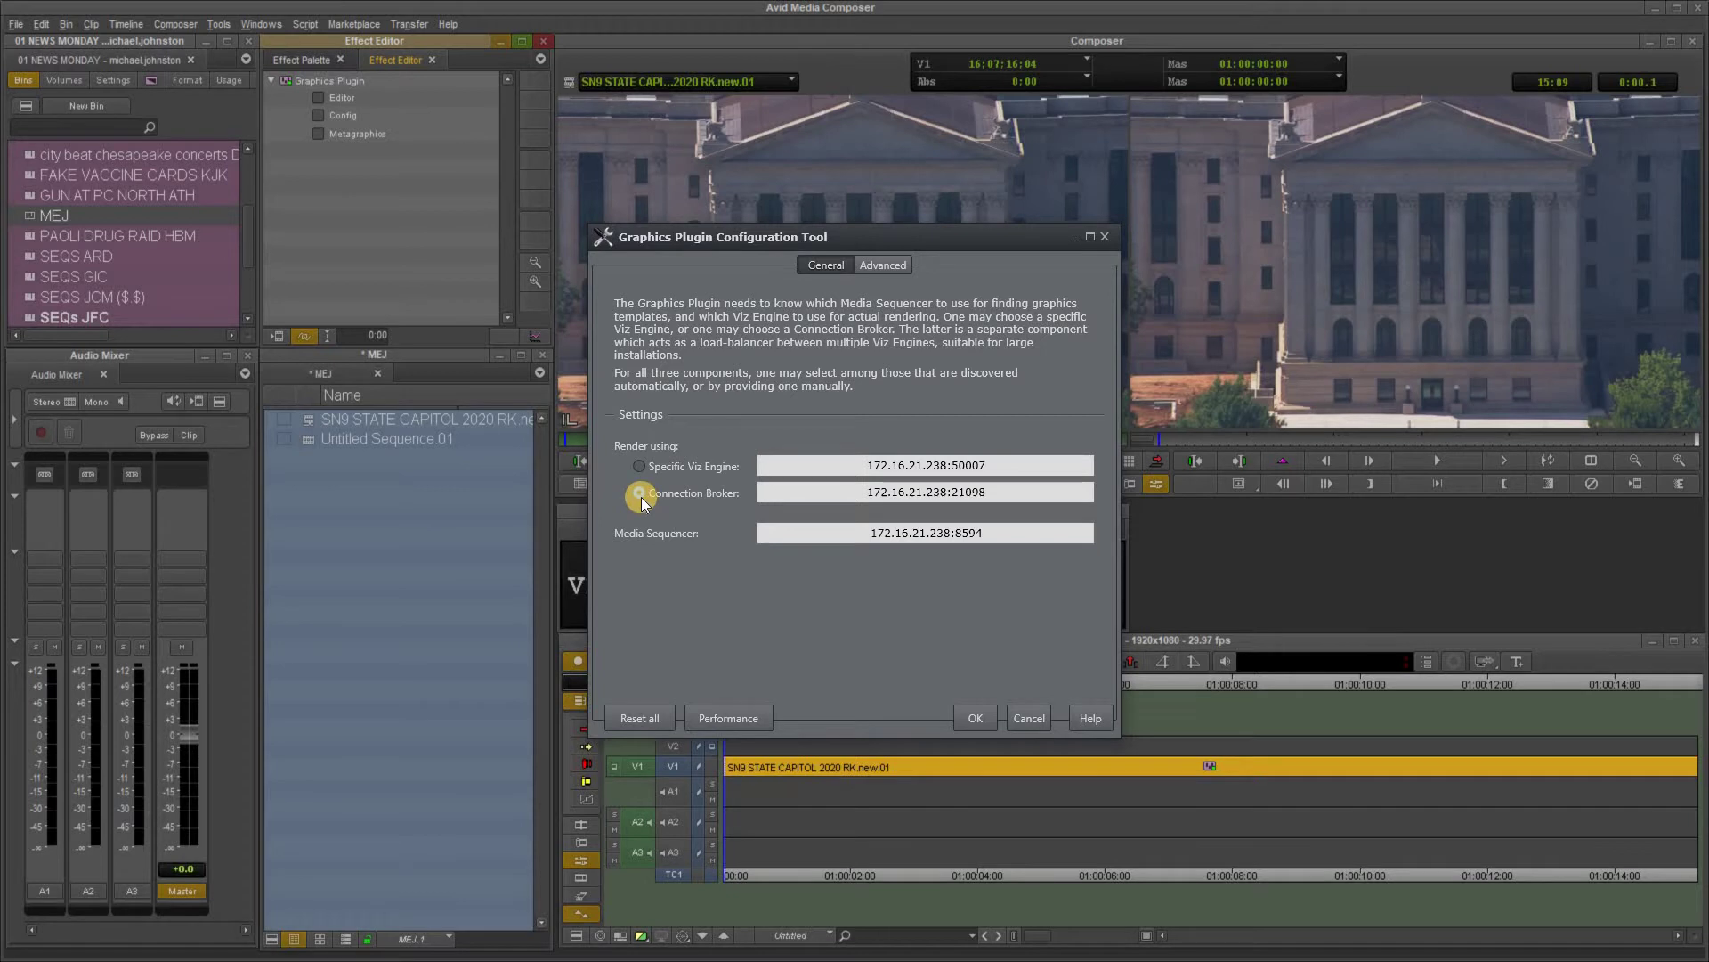
left_click(885, 464)
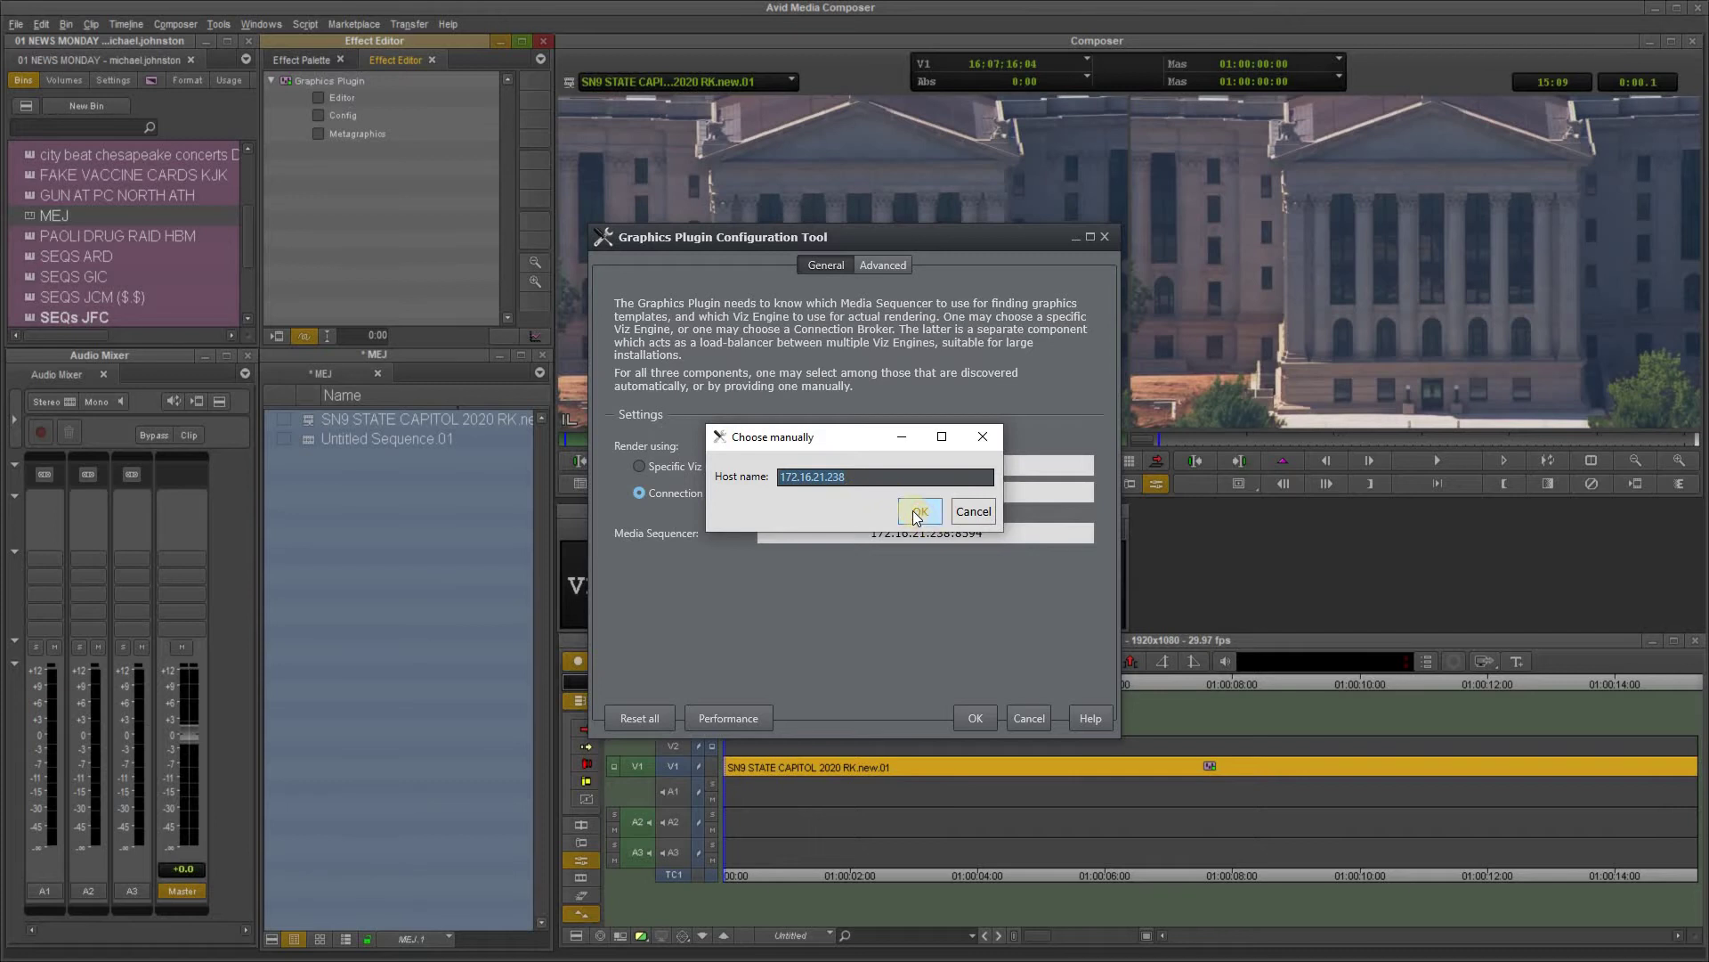
left_click(917, 513)
left_click(842, 496)
left_click(926, 514)
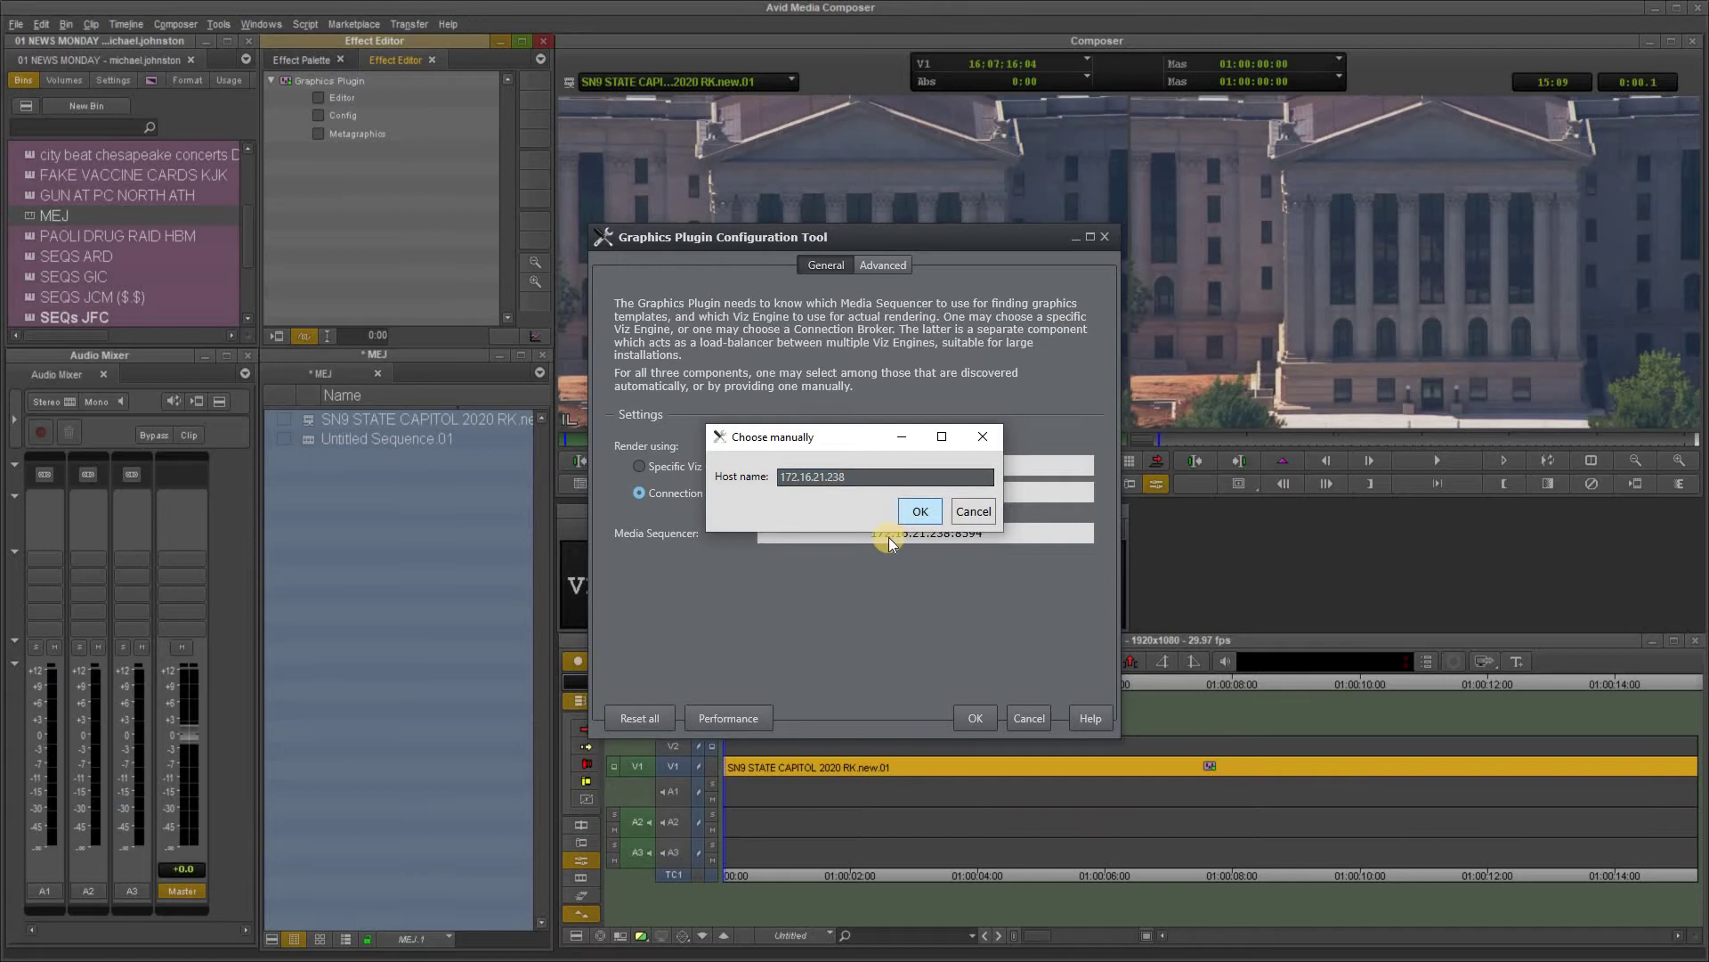
left_click(863, 500)
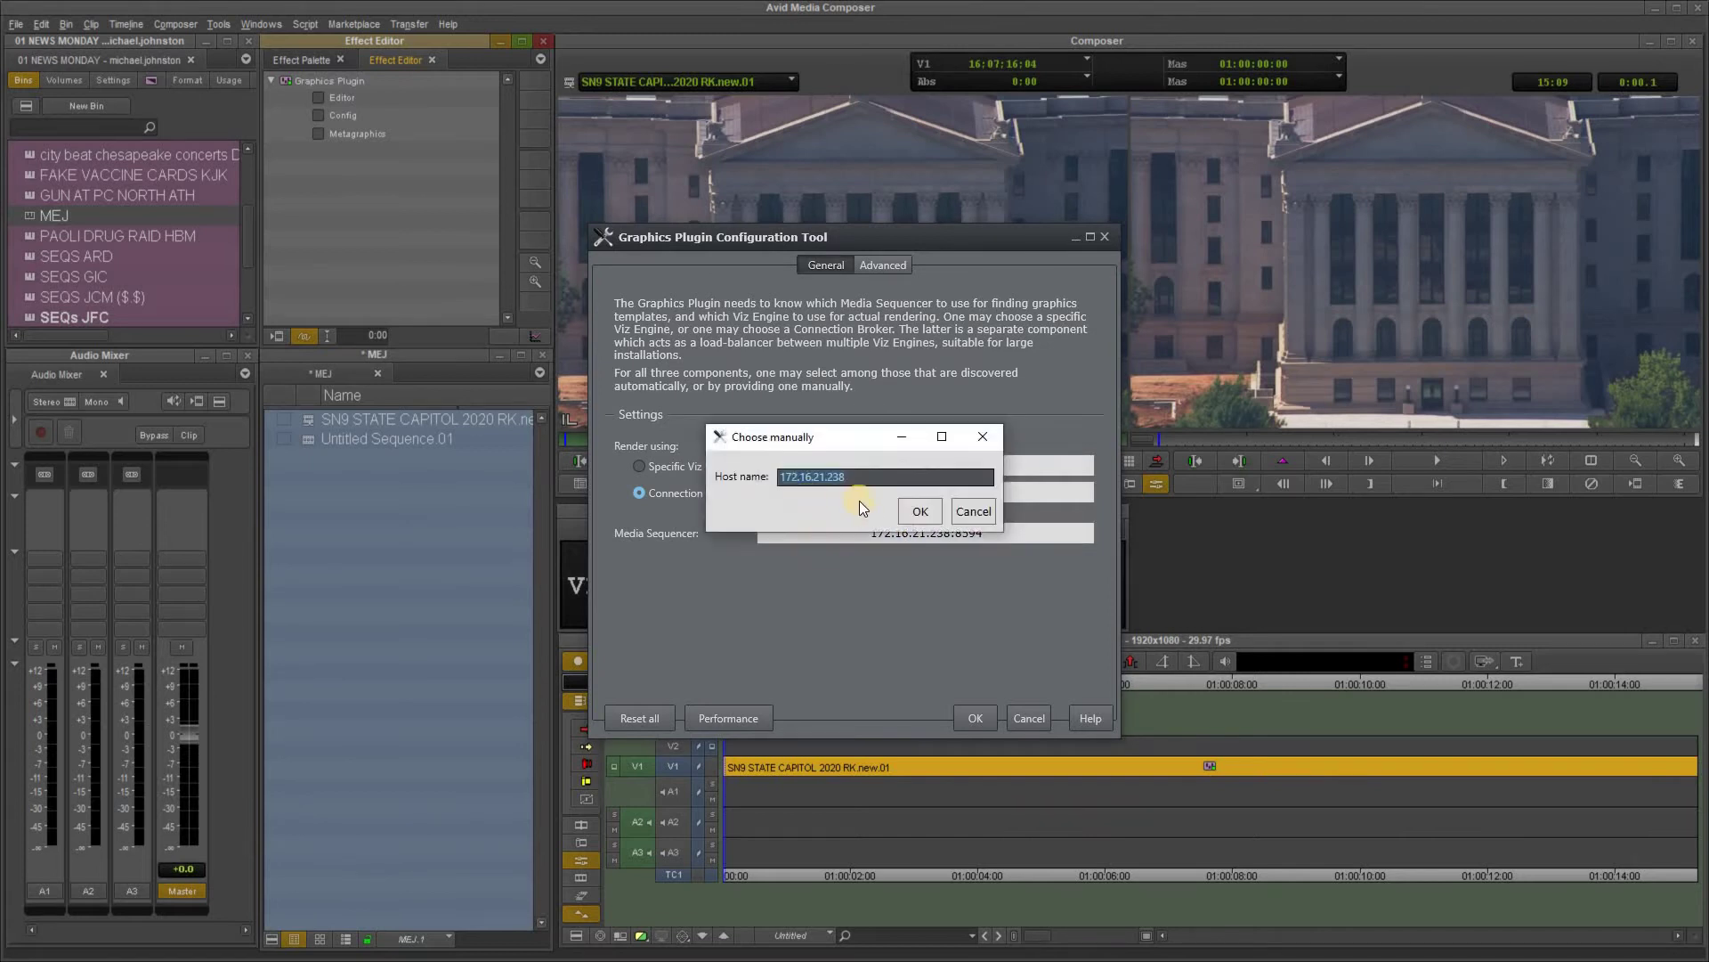
left_click(921, 511)
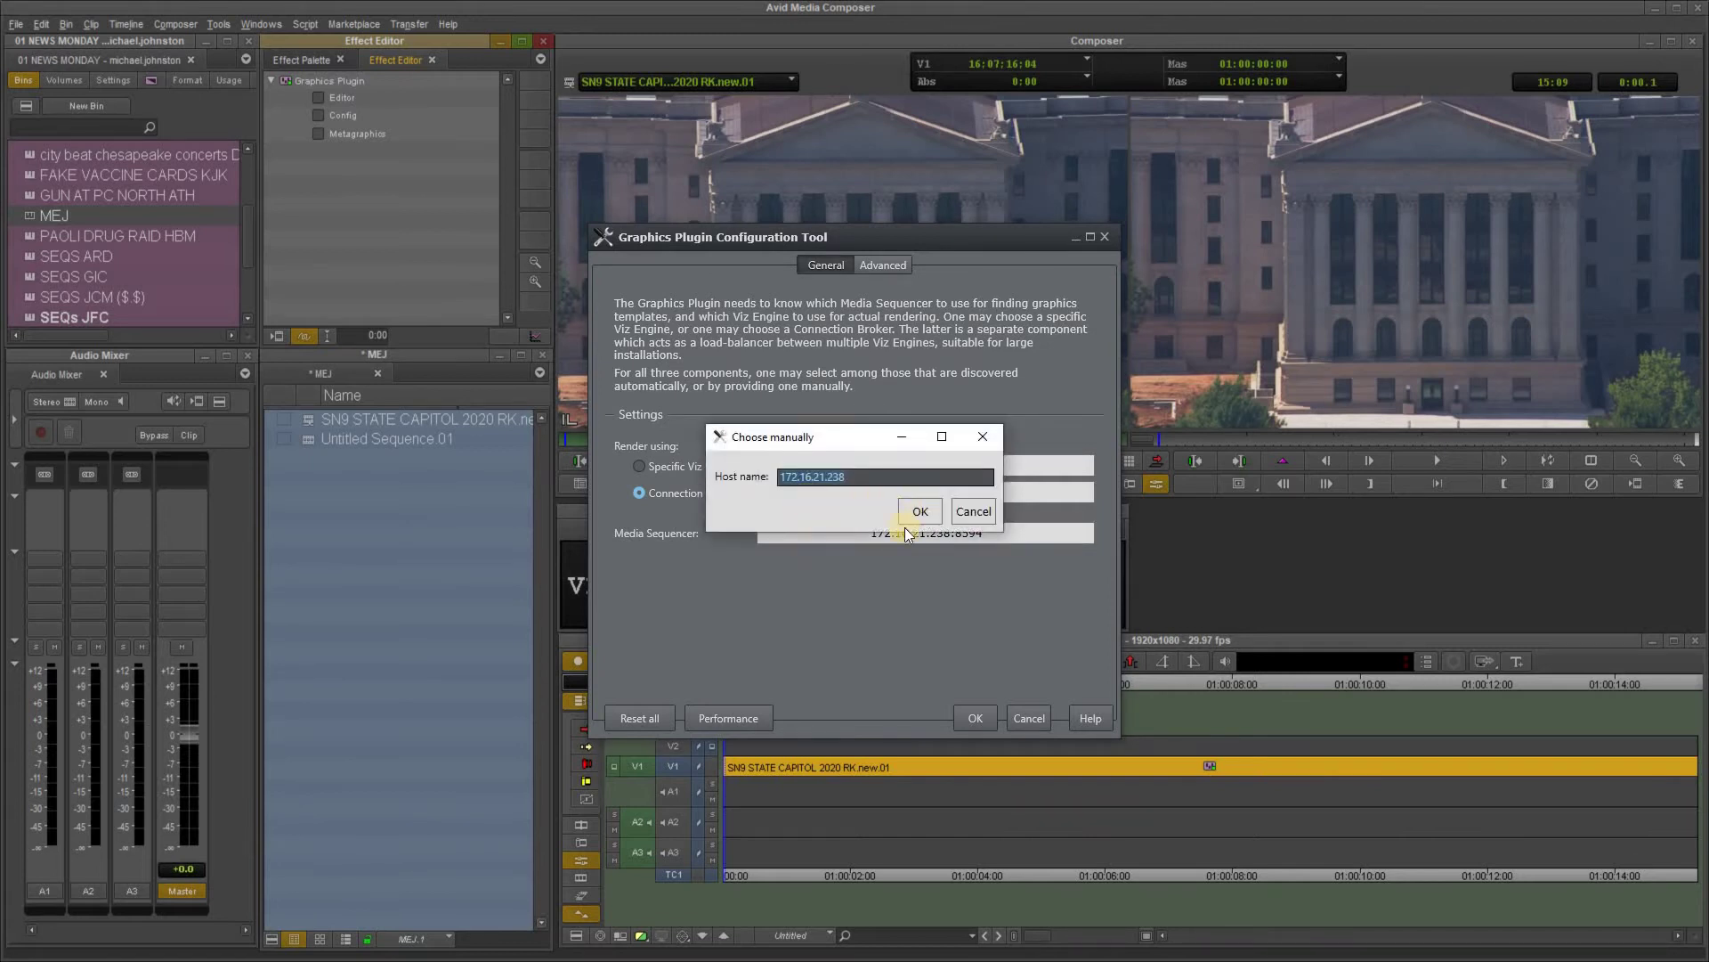
Show all settings and review the User interface, Log level, Log directory and field logging entries.
left_click(897, 264)
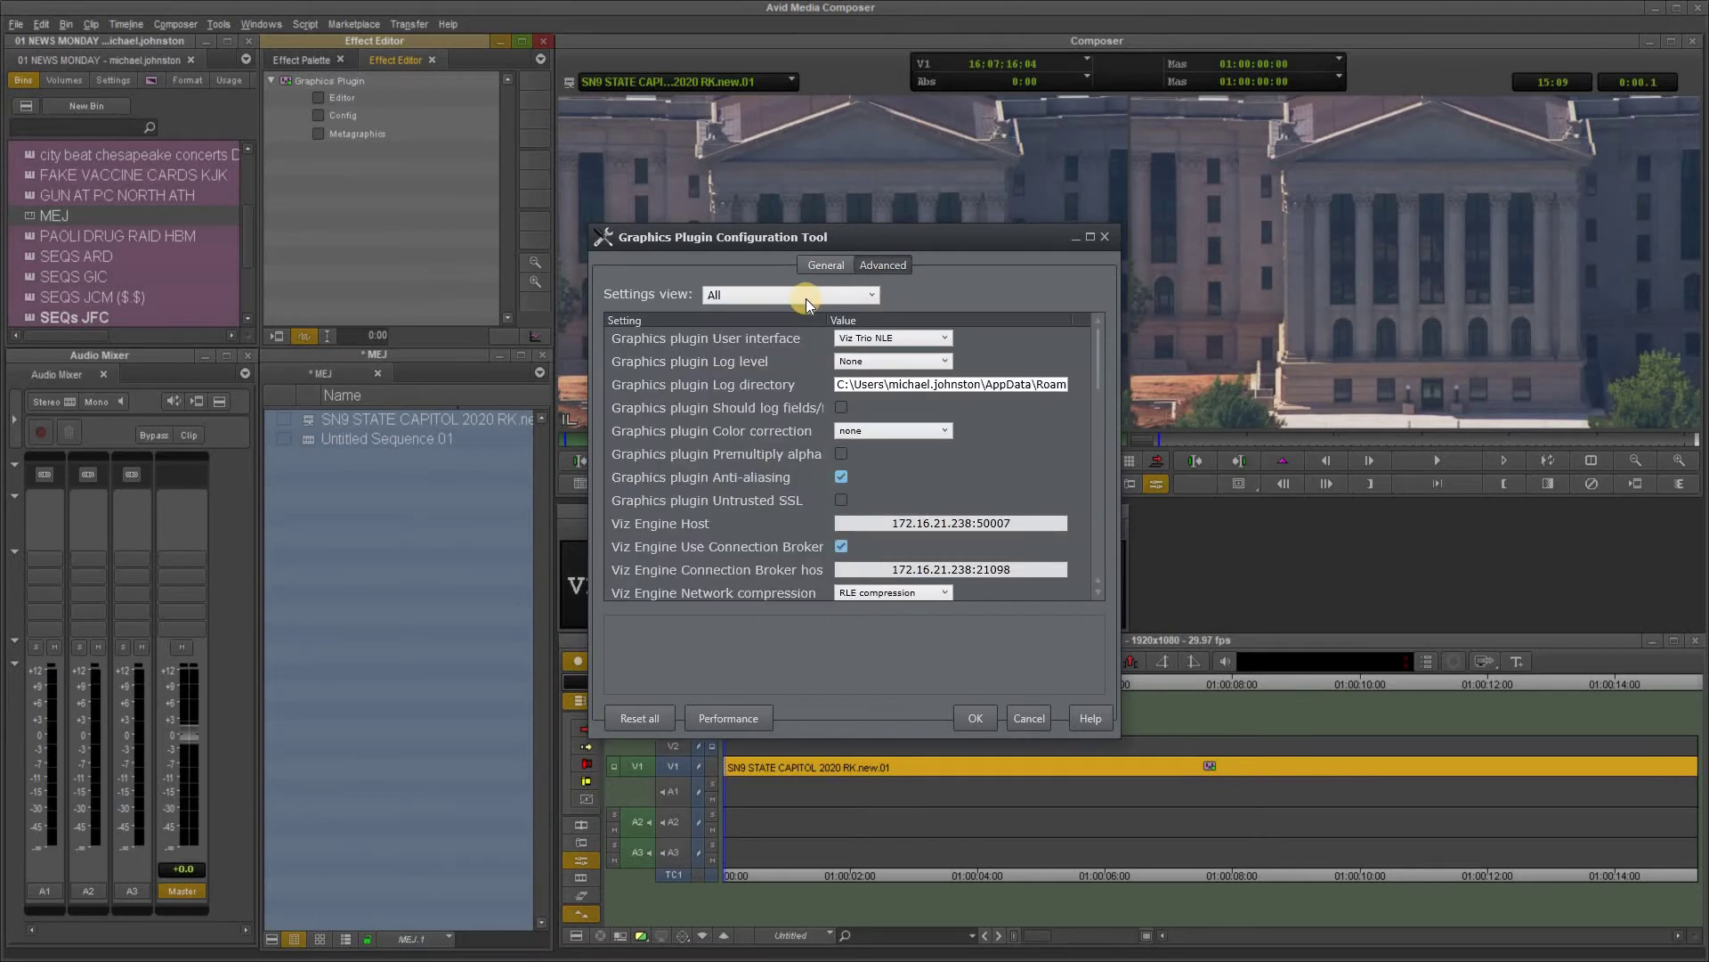
left_click(714, 299)
left_click(1025, 286)
left_click(1002, 333)
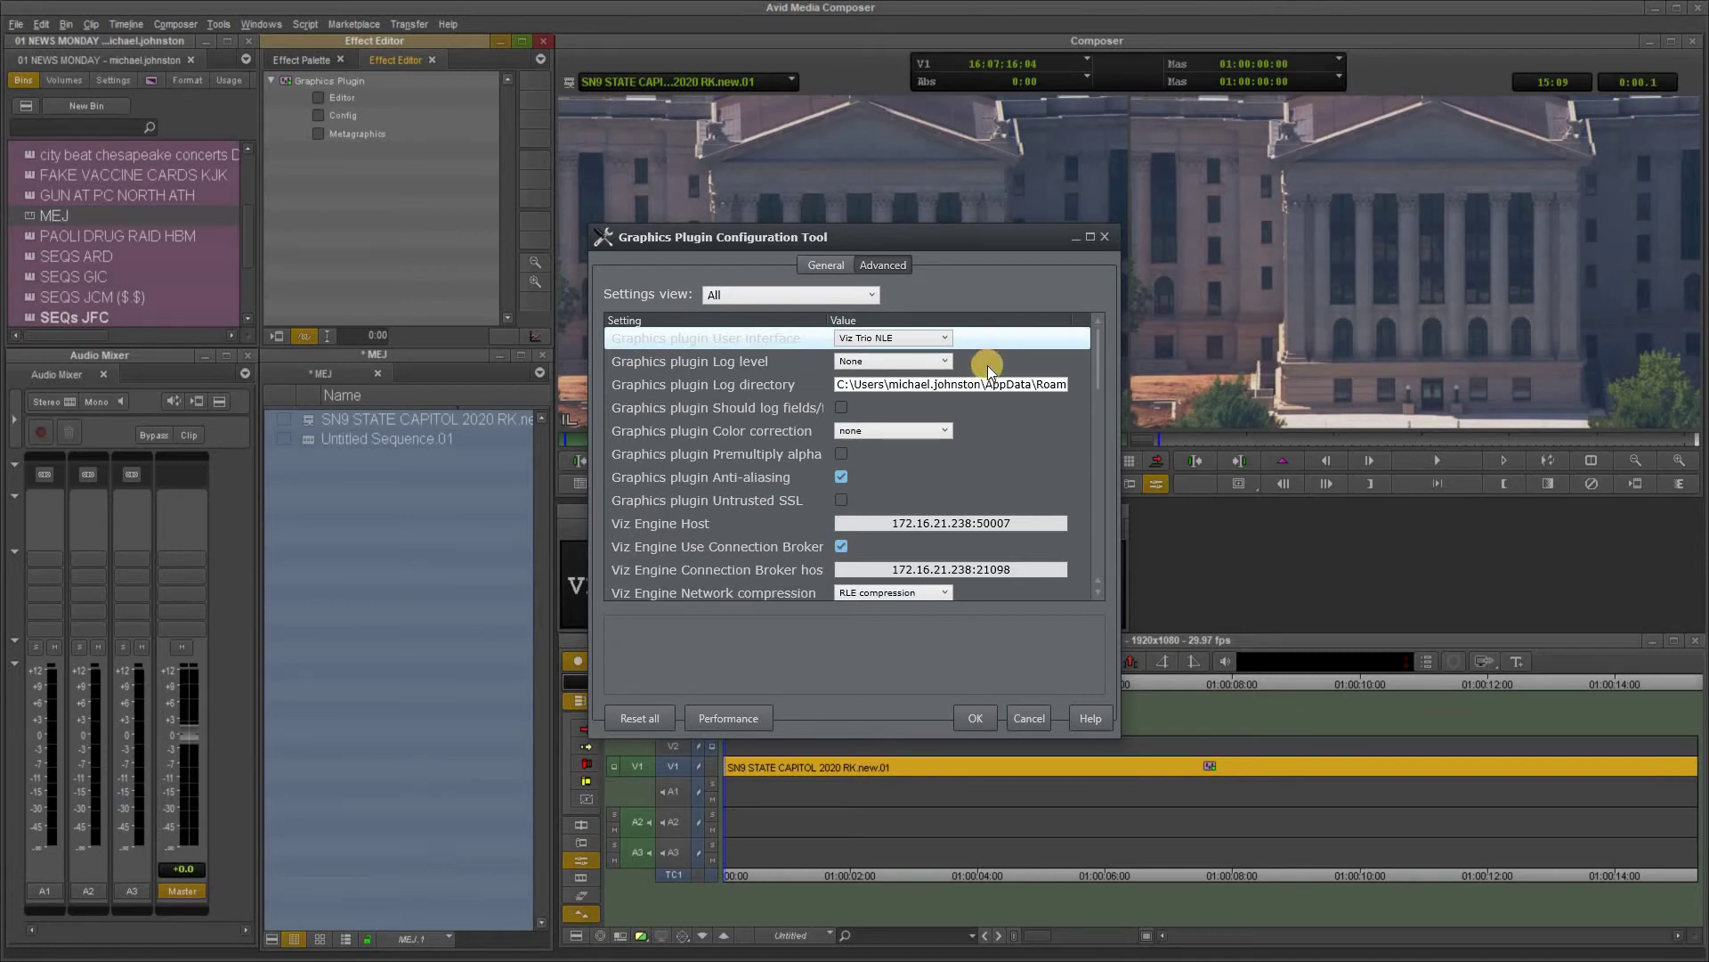
left_click(989, 370)
left_click(982, 386)
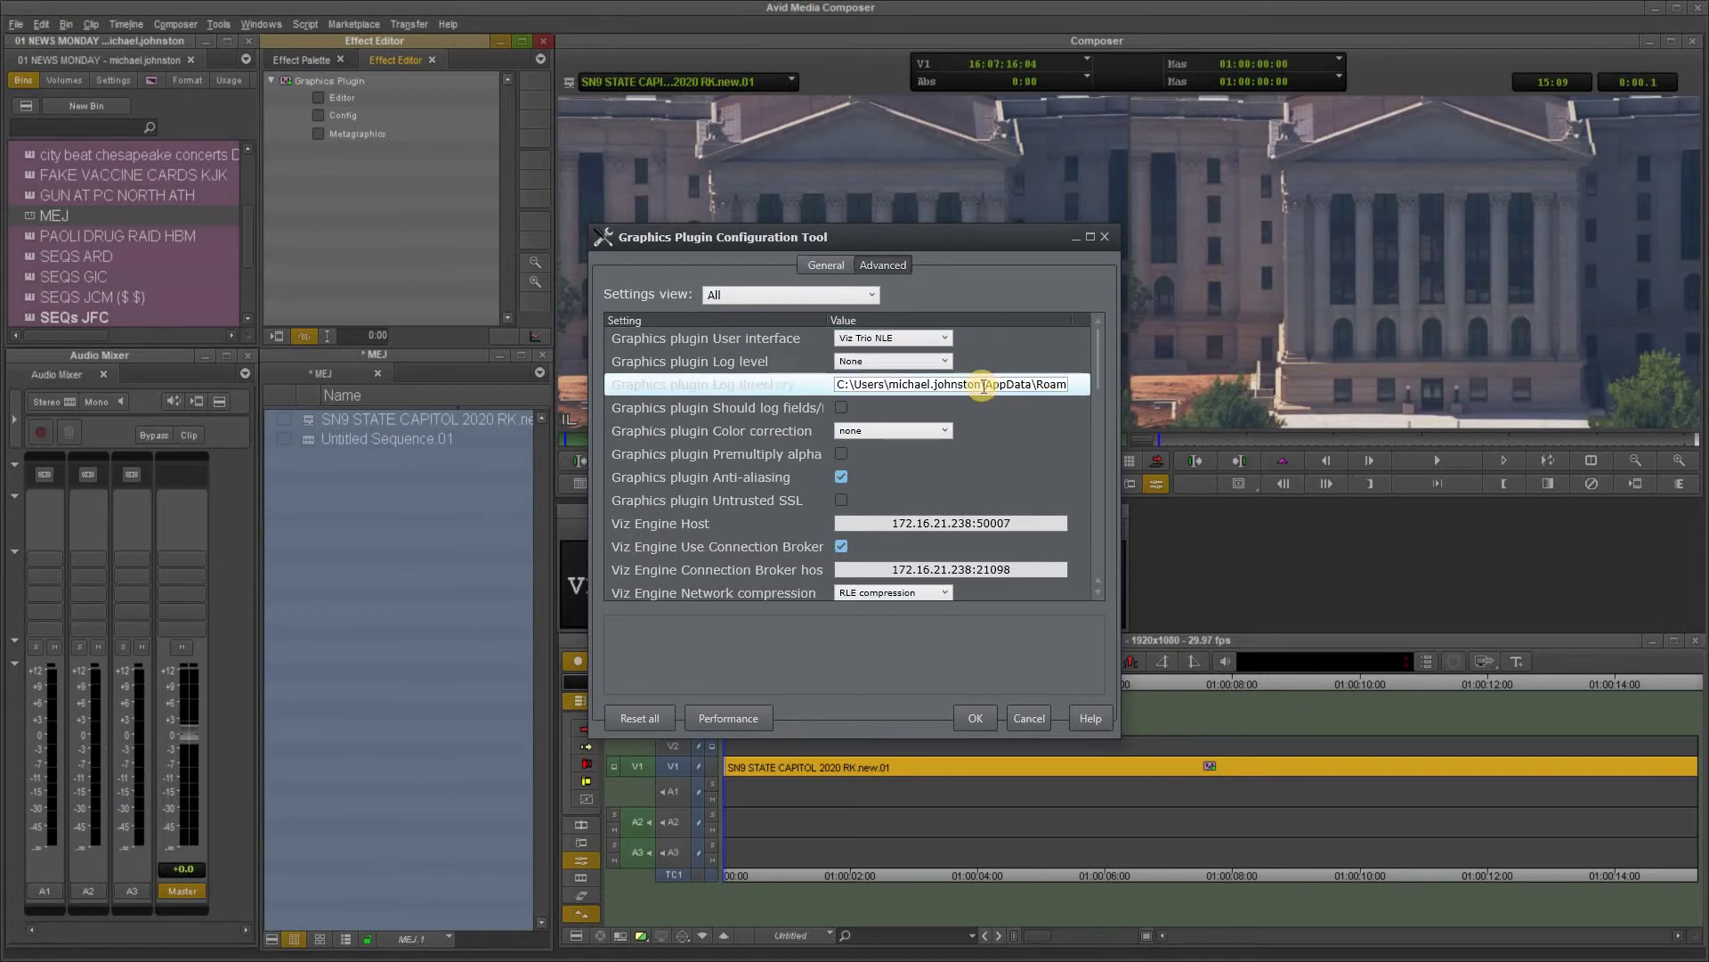
left_click(982, 407)
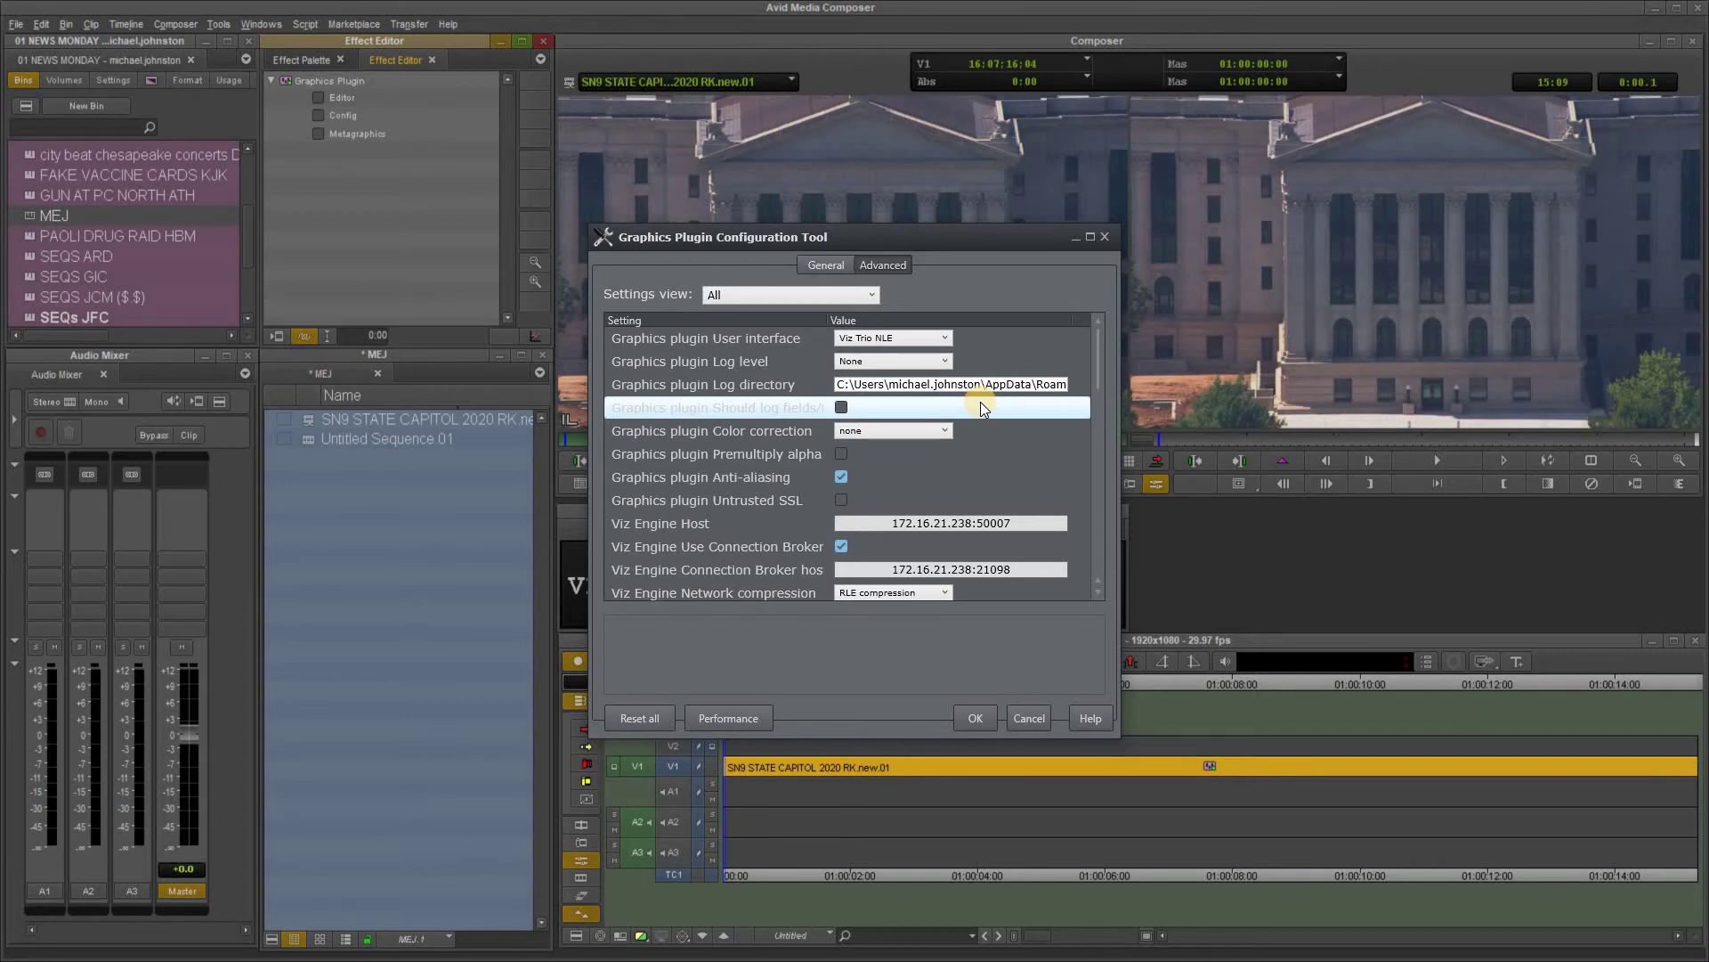
Review color correction, premultiply alpha, anti-aliasing, SSL, Viz Engine host, broker and RLE compression settings.
left_click(948, 427)
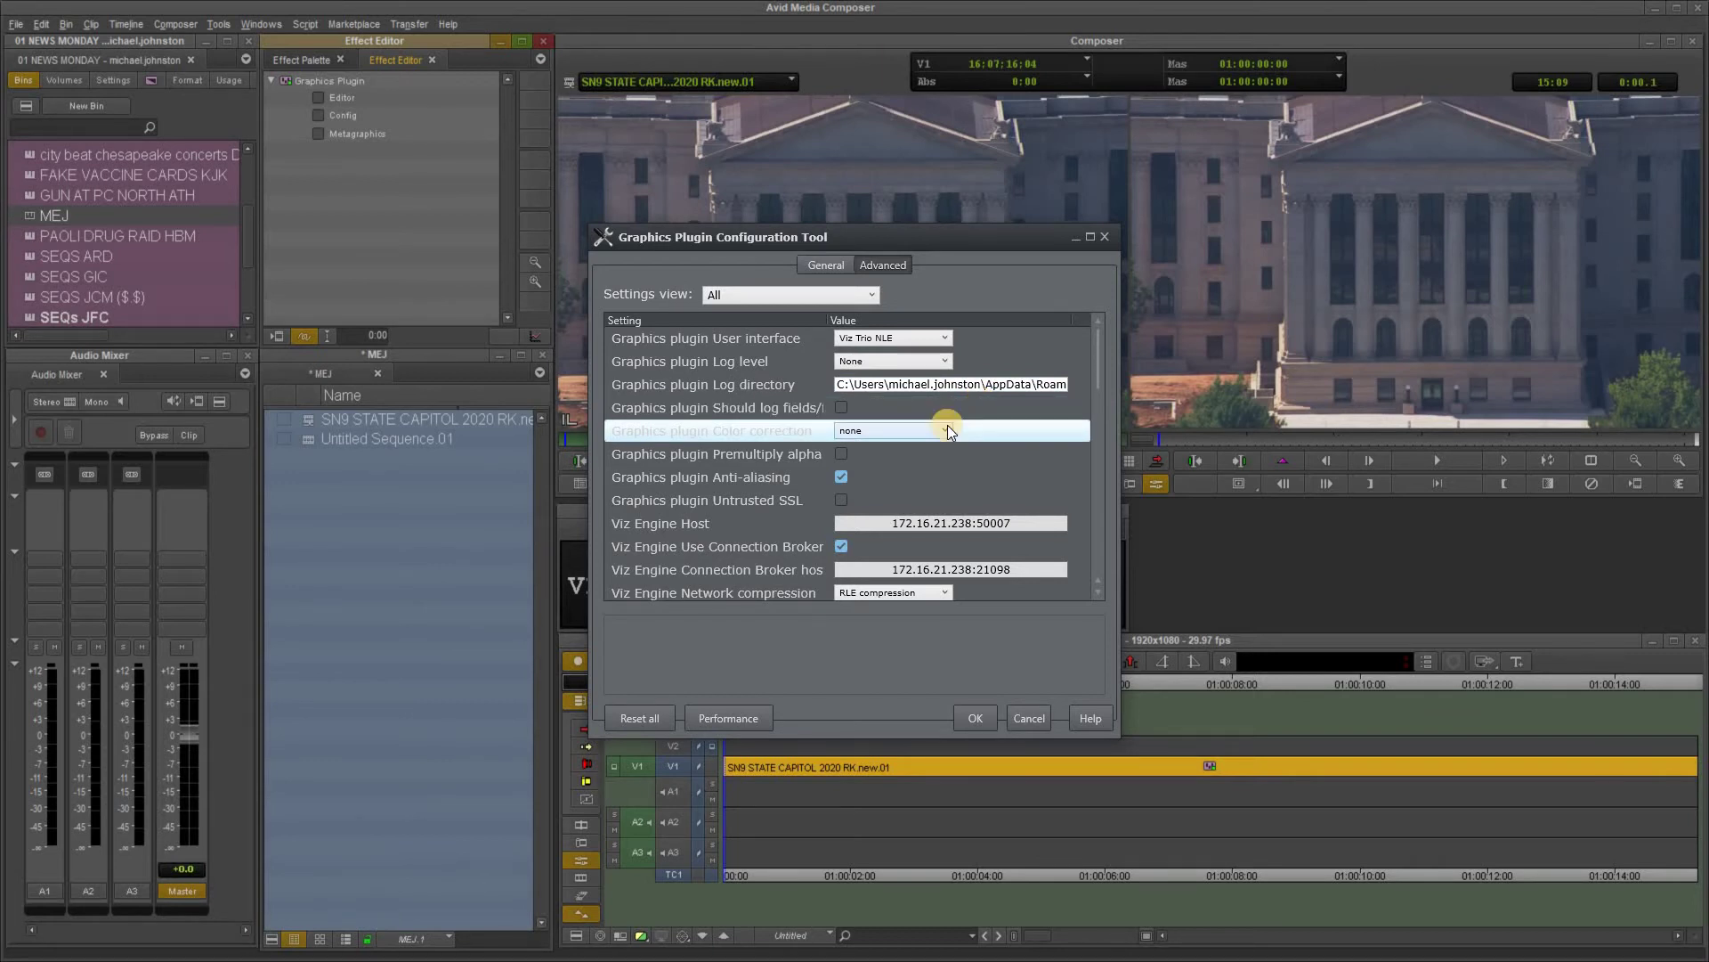
left_click(931, 450)
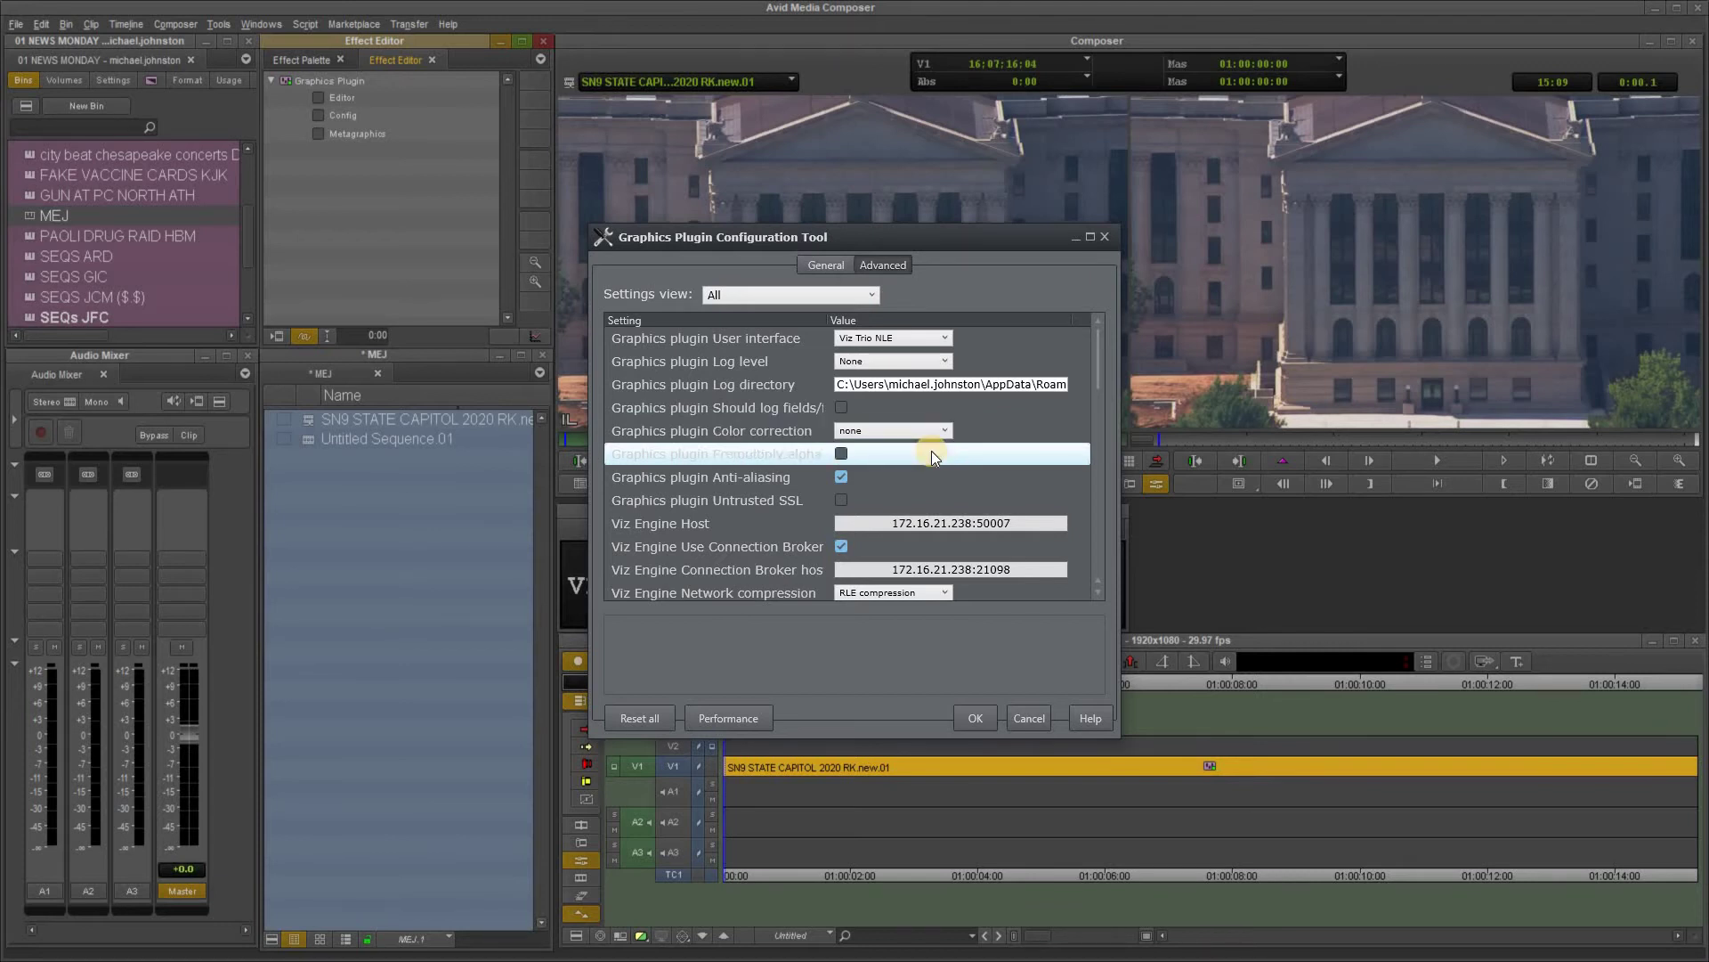
left_click(931, 479)
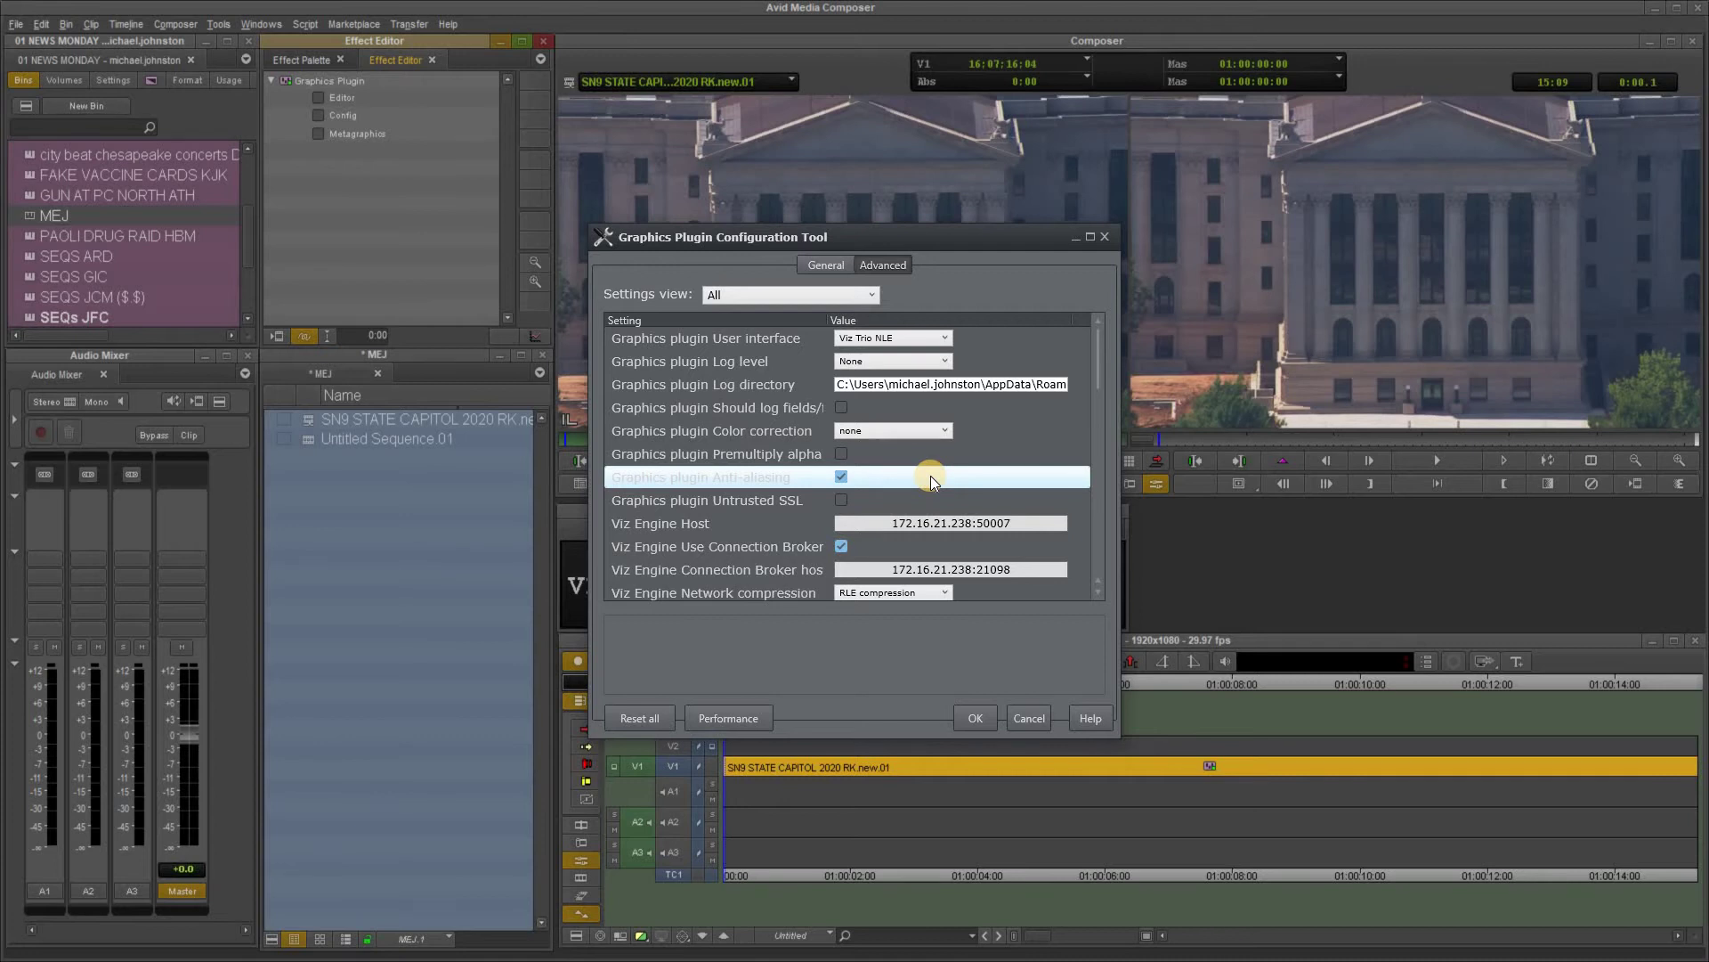
left_click(911, 500)
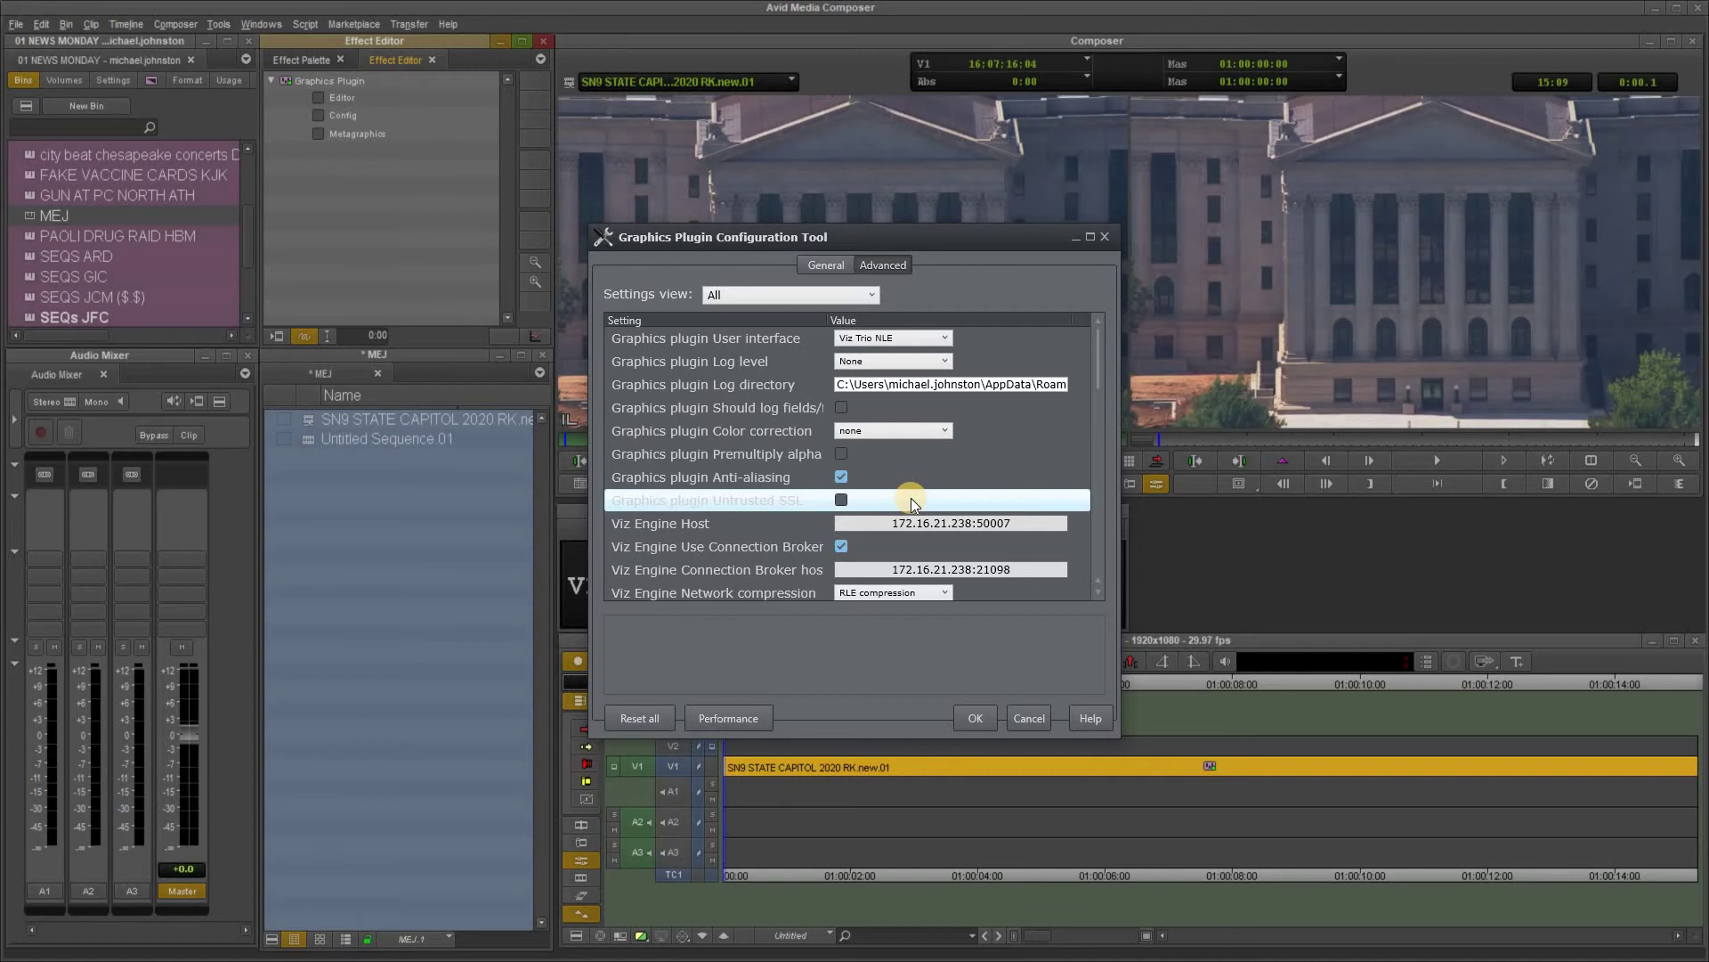
left_click(984, 525)
left_click(984, 547)
left_click(988, 572)
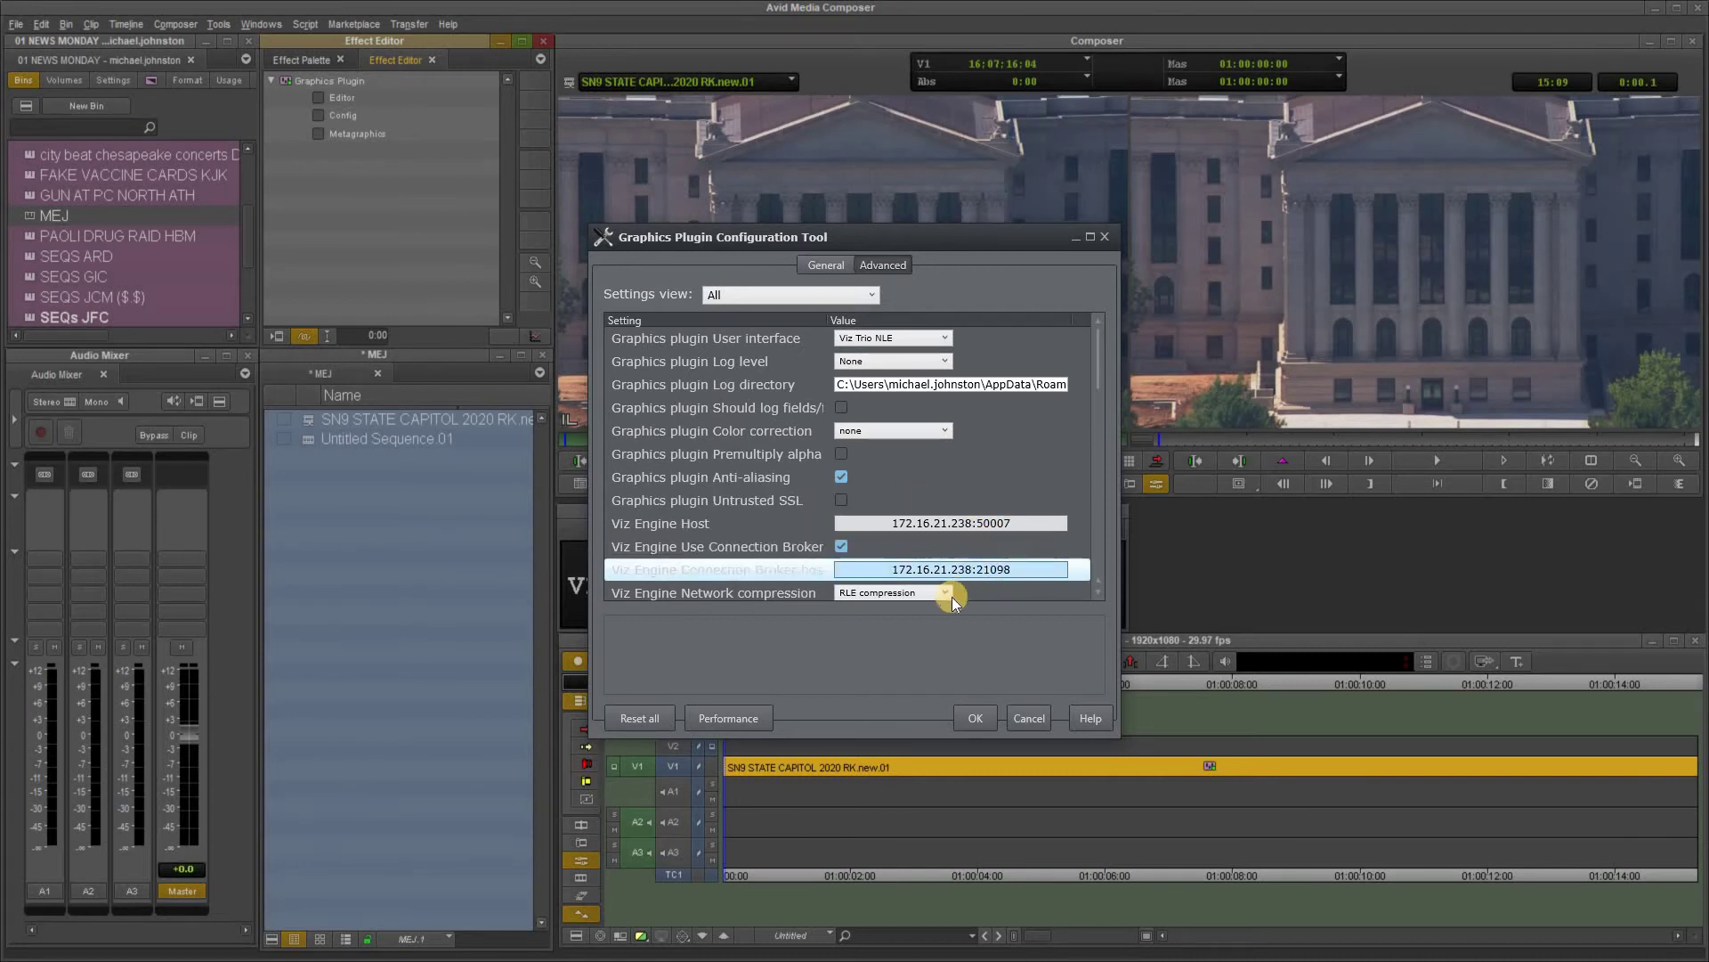
left_click(953, 595)
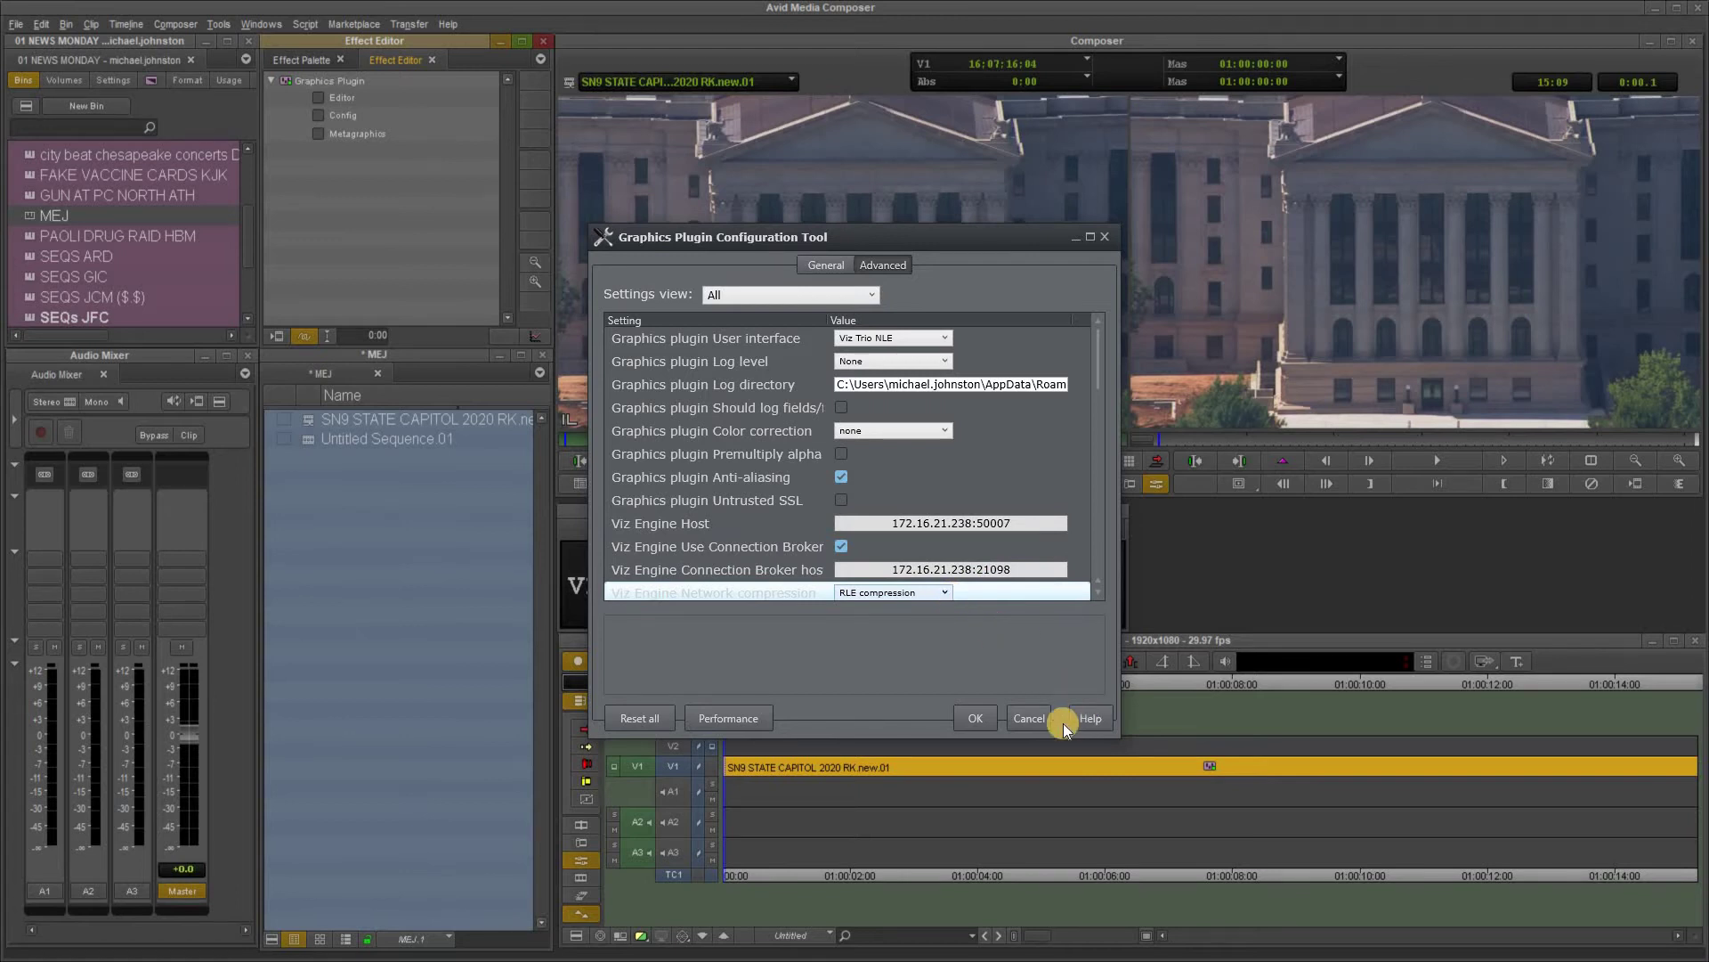
Confirm the Graphics Plugin Configuration Tool with OK and move over to Viz Trio's page list.
left_click(975, 717)
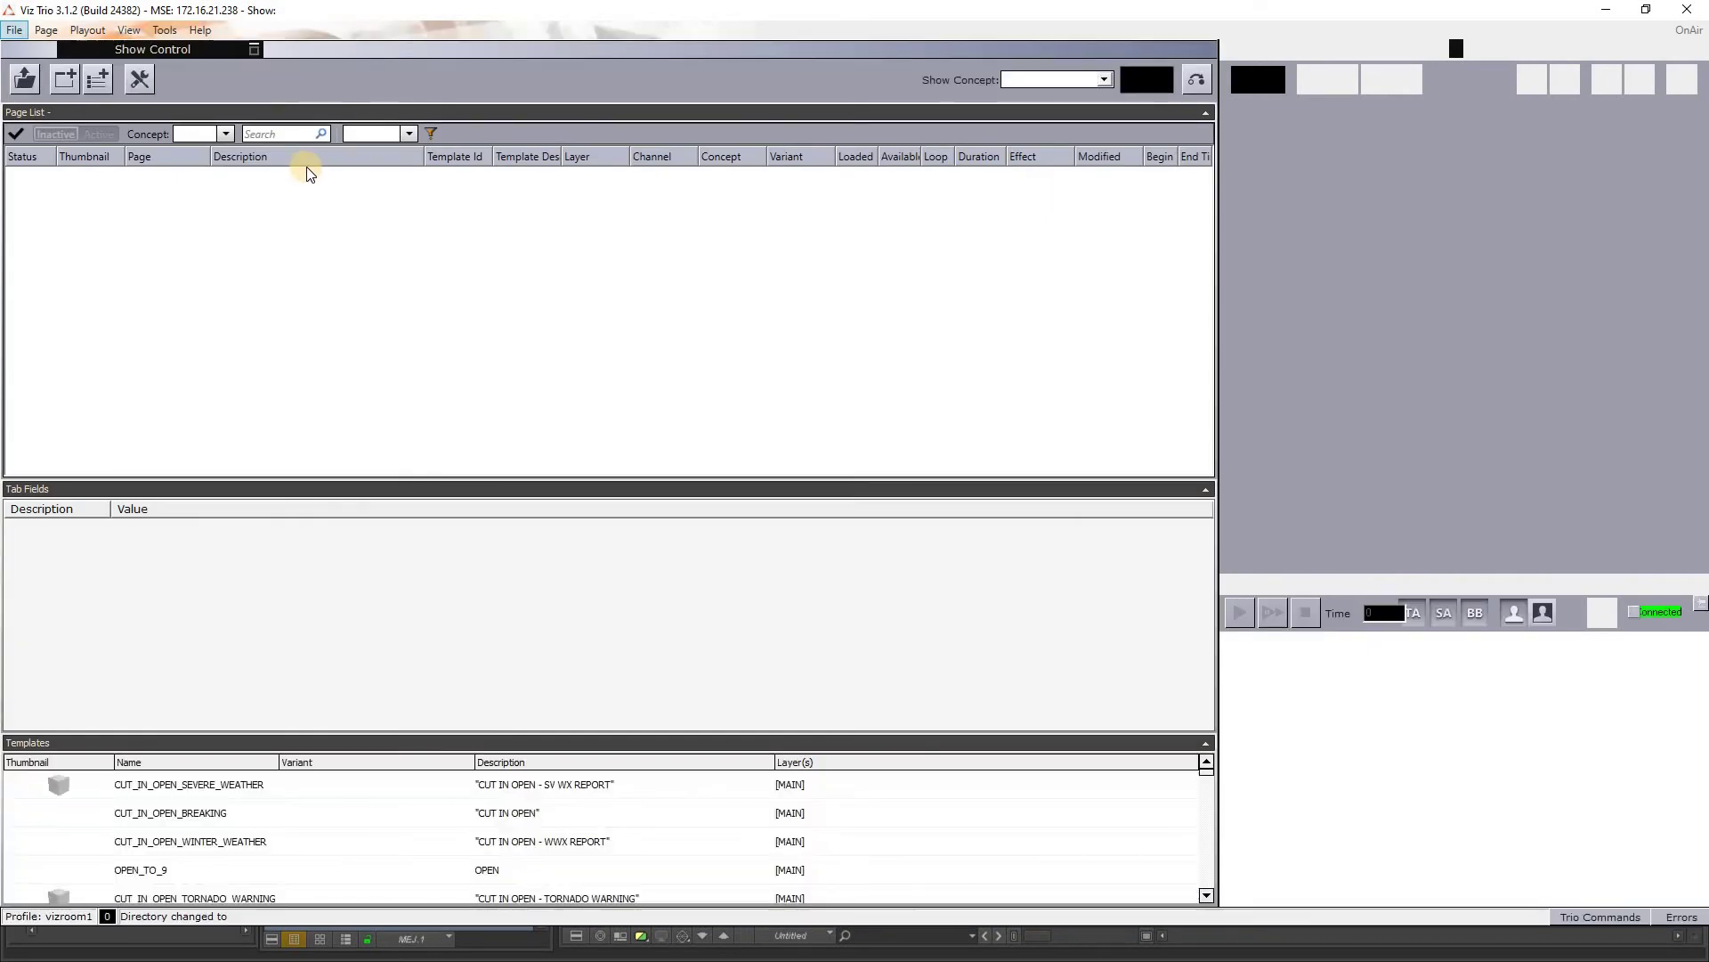
Load the presenter's show, open the SN9 bug template, and send it to the Avid timeline.
left_click(24, 80)
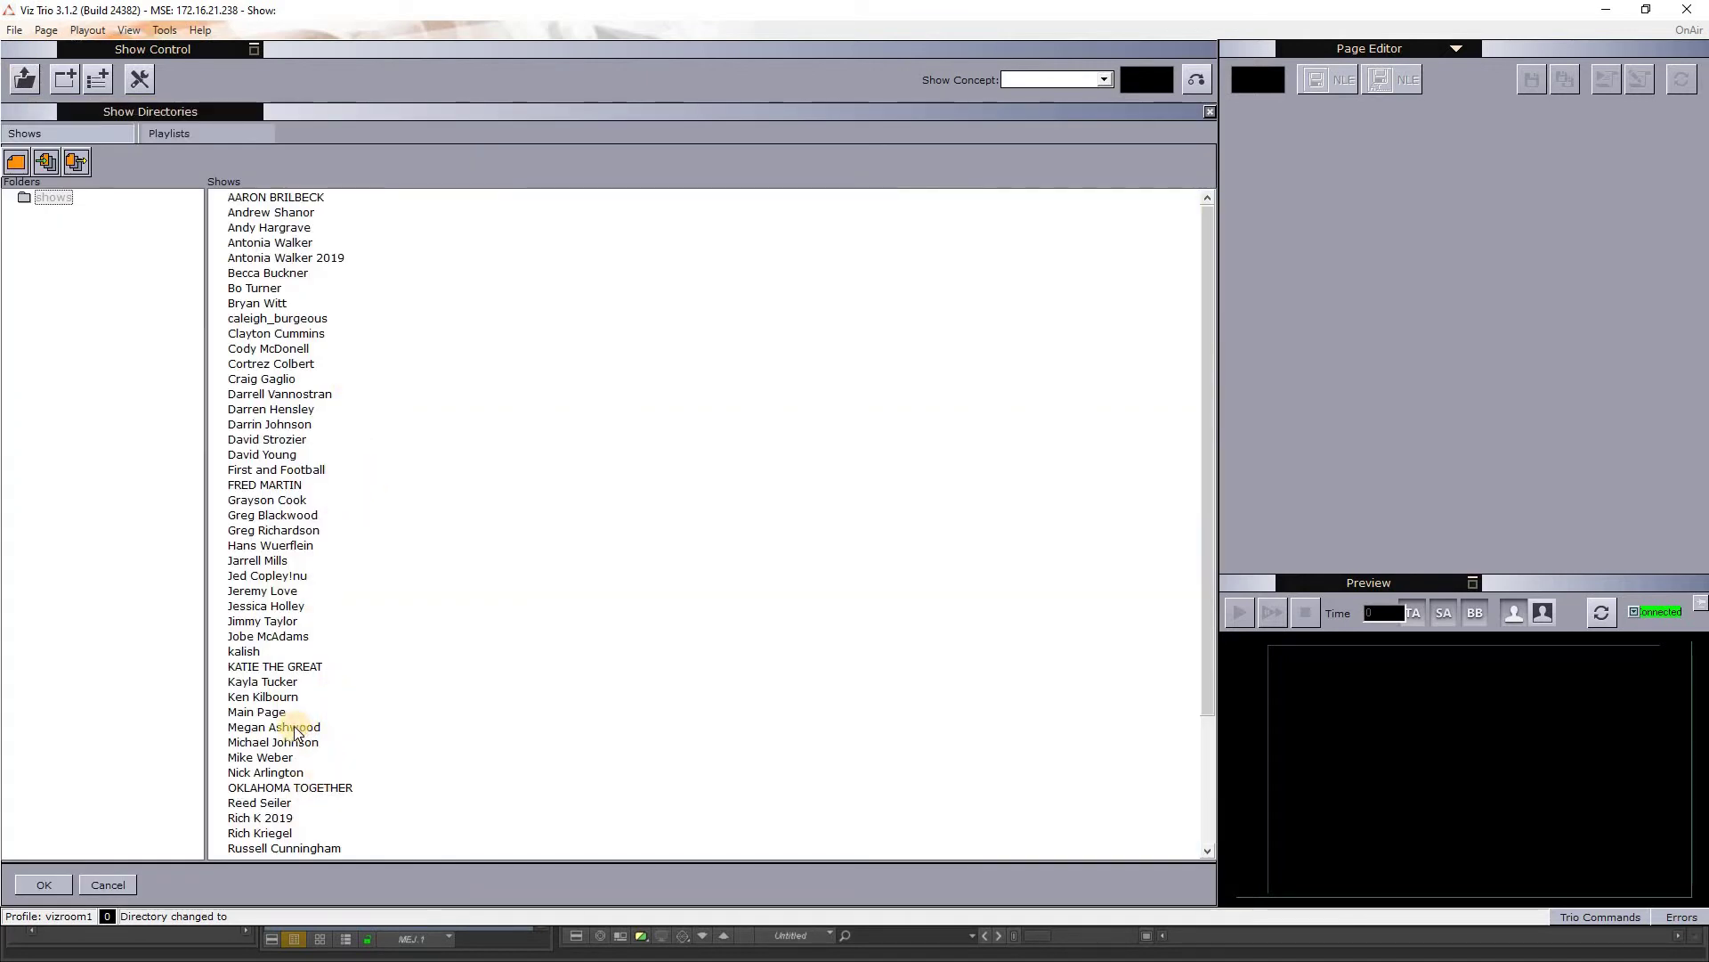
double_click(333, 742)
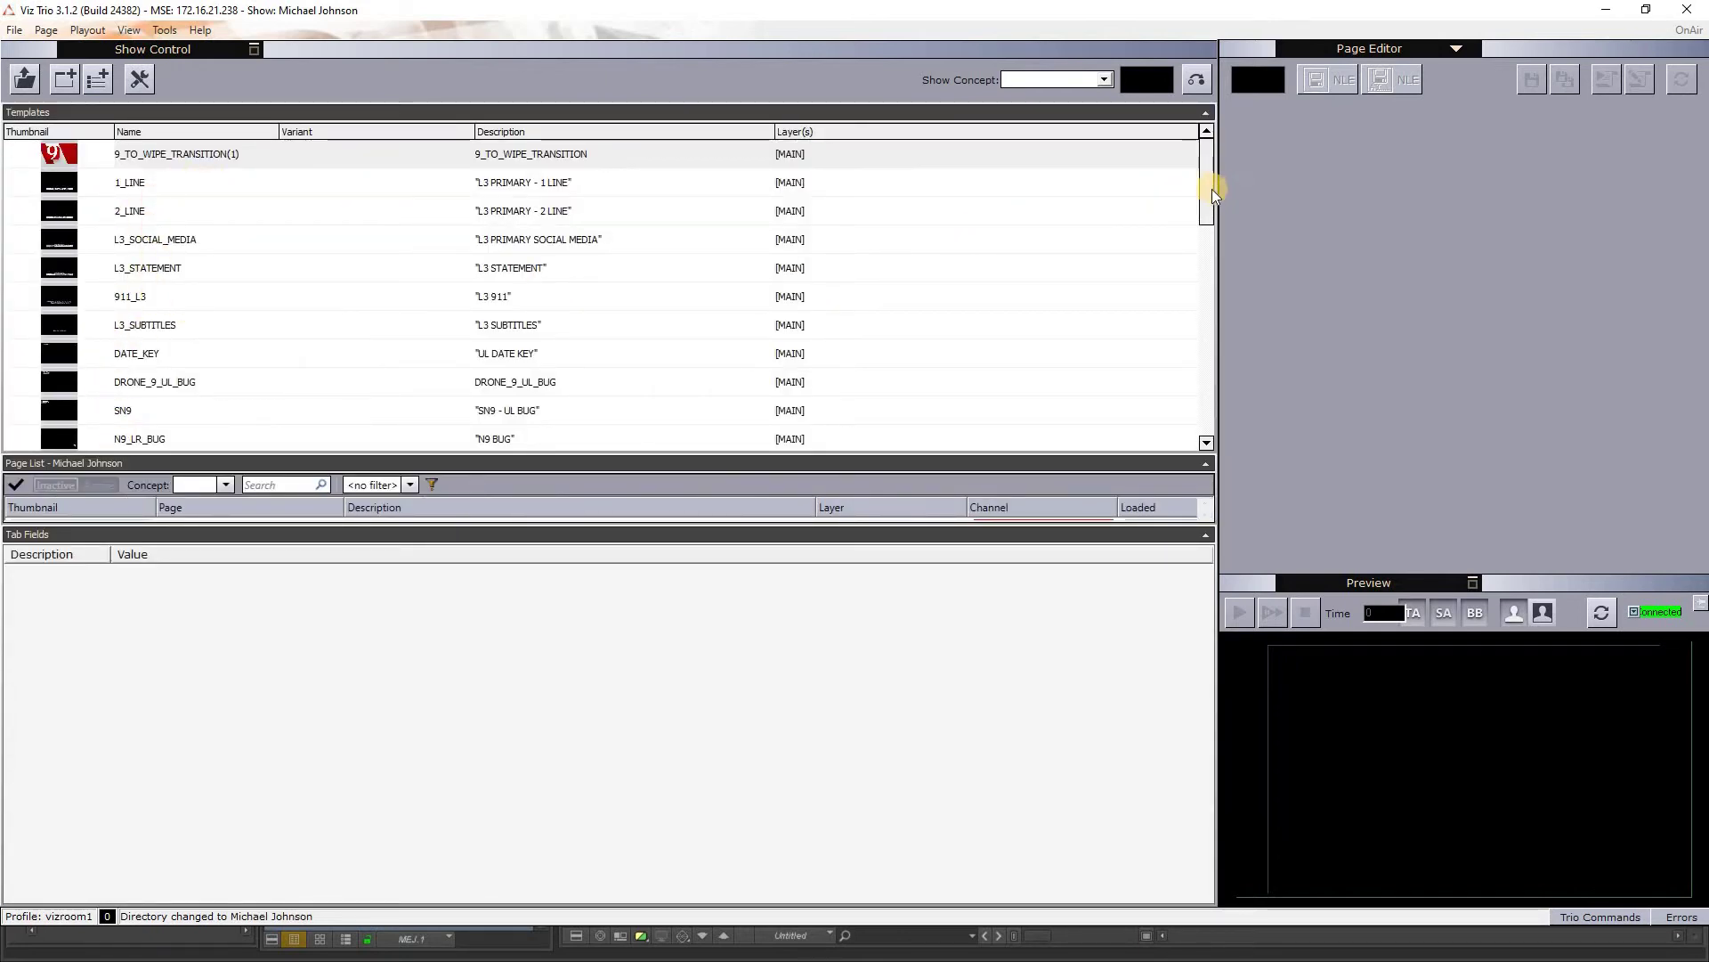
scroll(1042, 251, "down", 2)
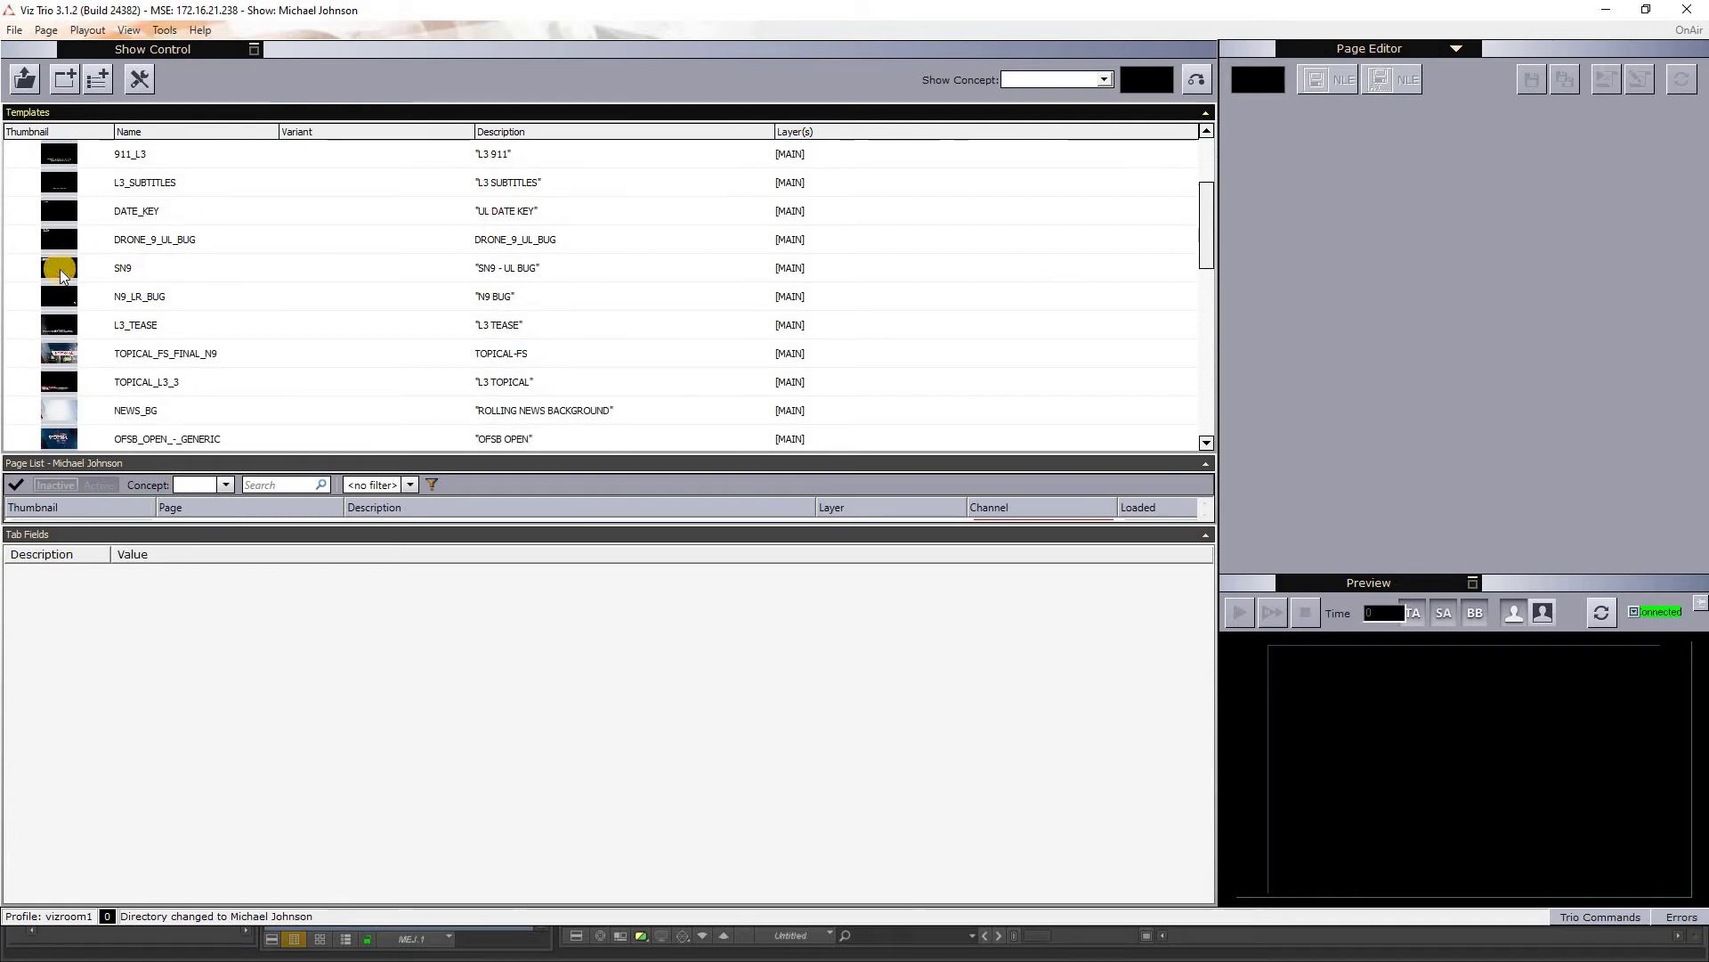
double_click(61, 268)
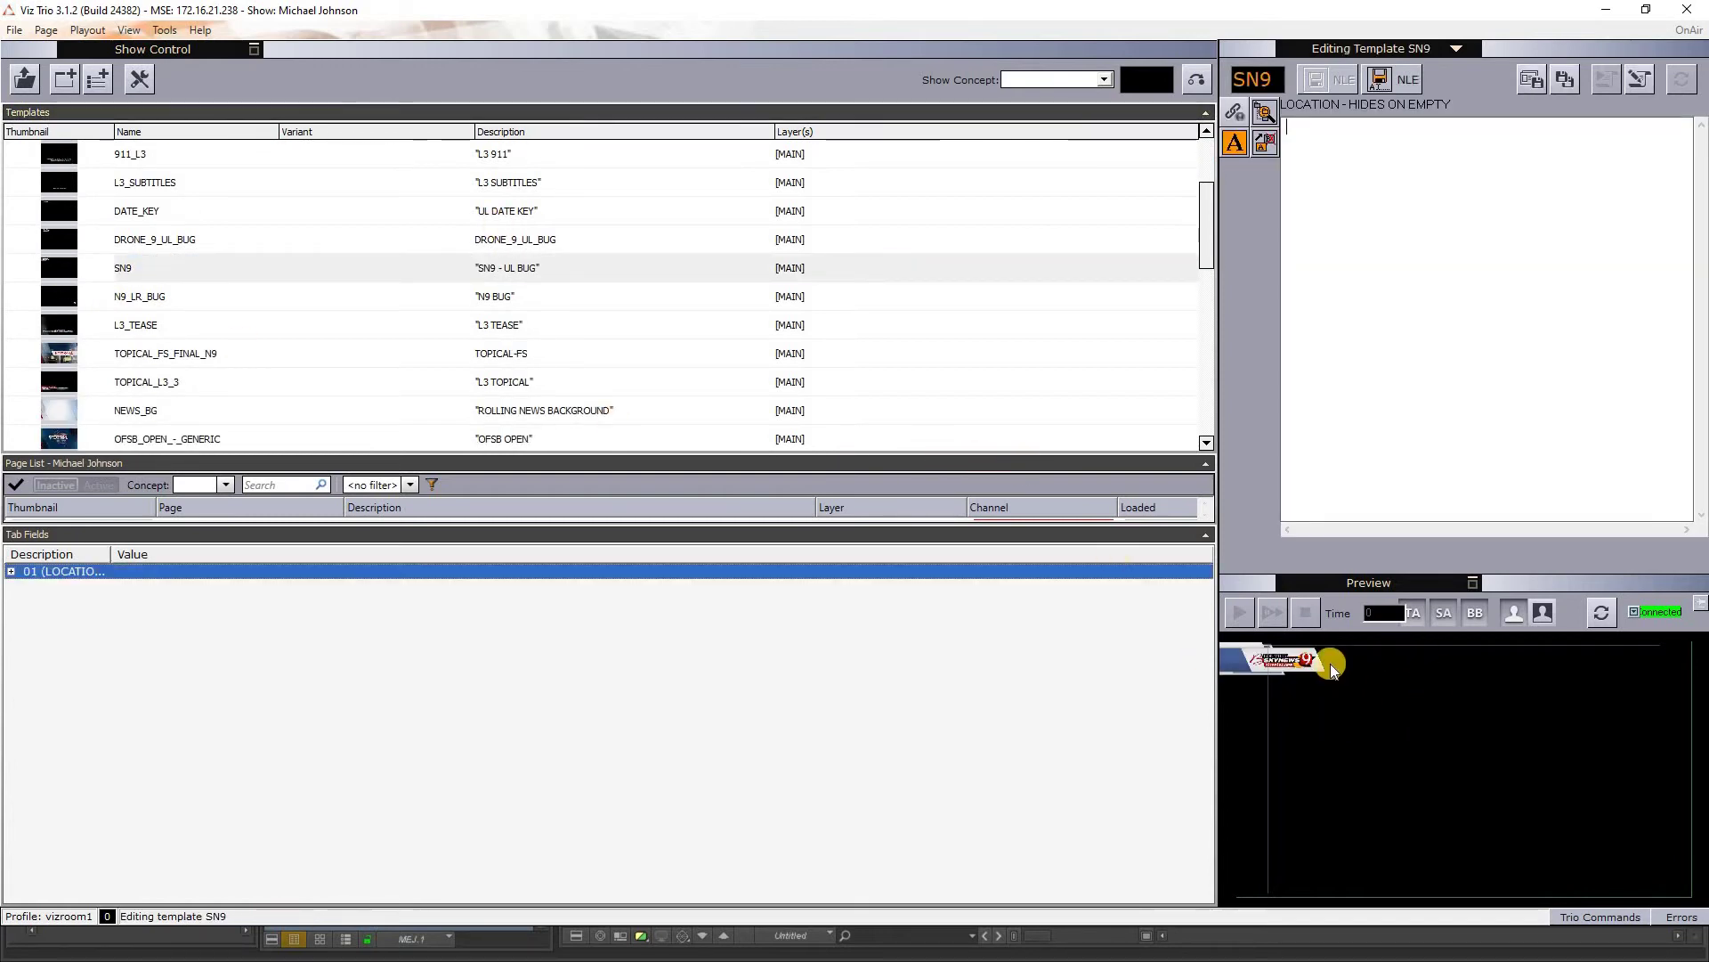
left_click(1413, 119)
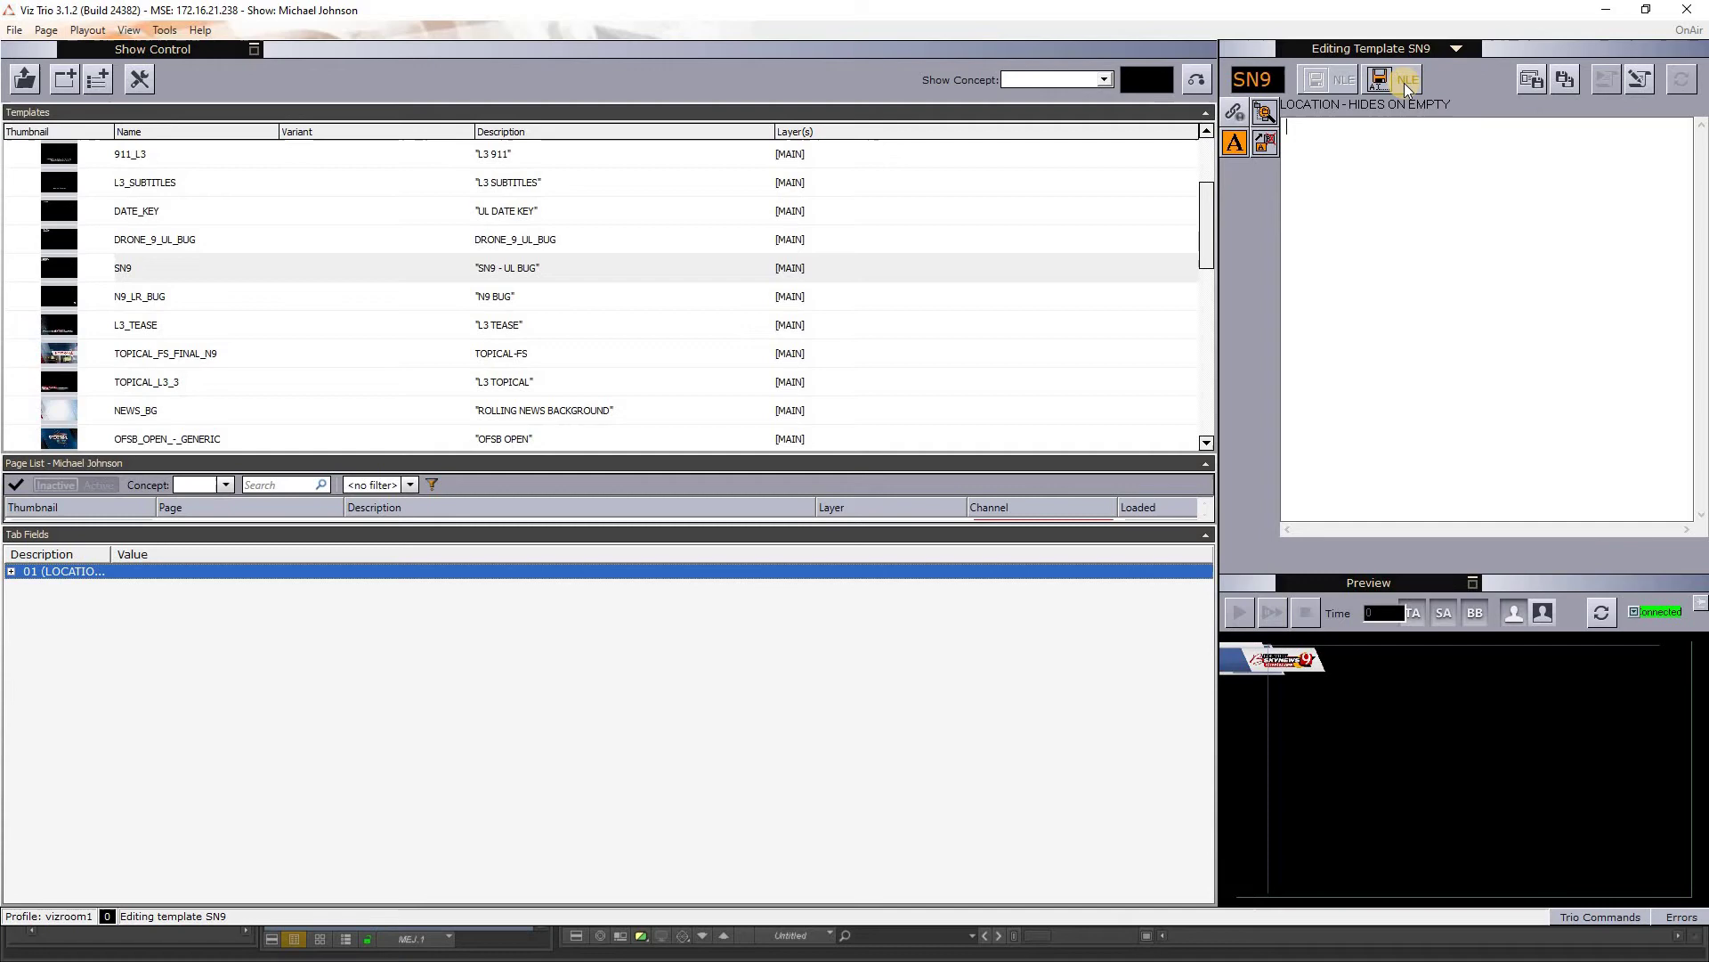
left_click(1403, 82)
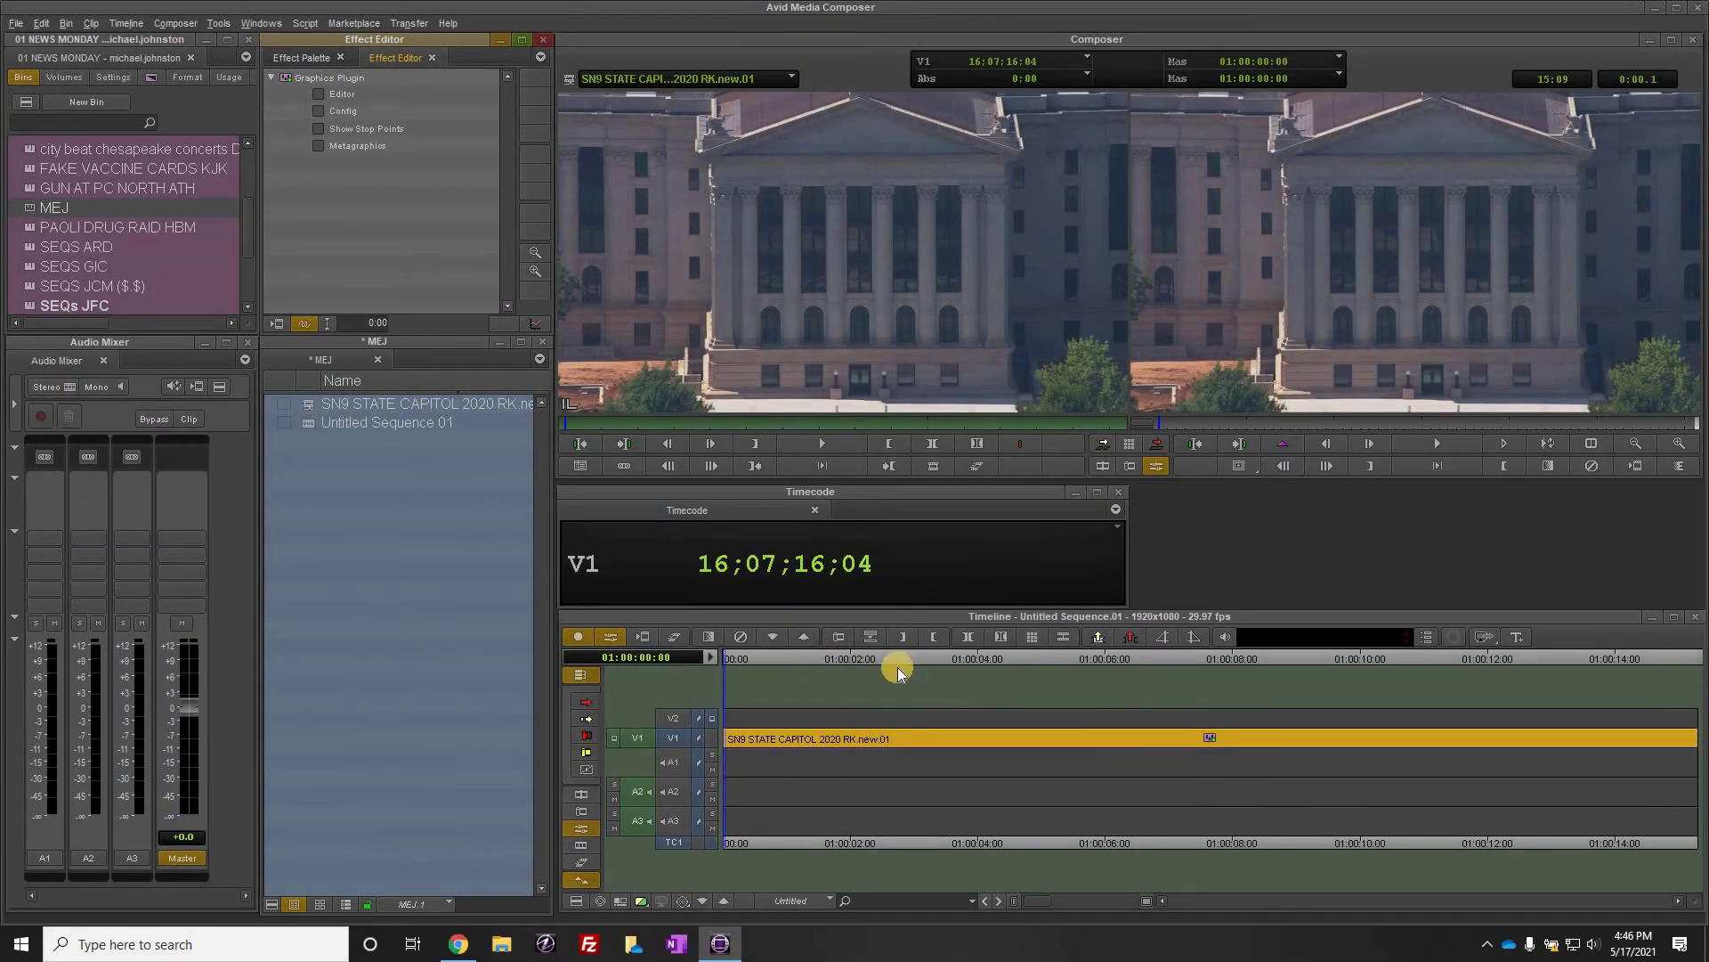
Scrub and play the sequence to check the SN9 bug, then render the Graphics Plugin effect.
left_click_drag(806, 658, 950, 659)
key("l")
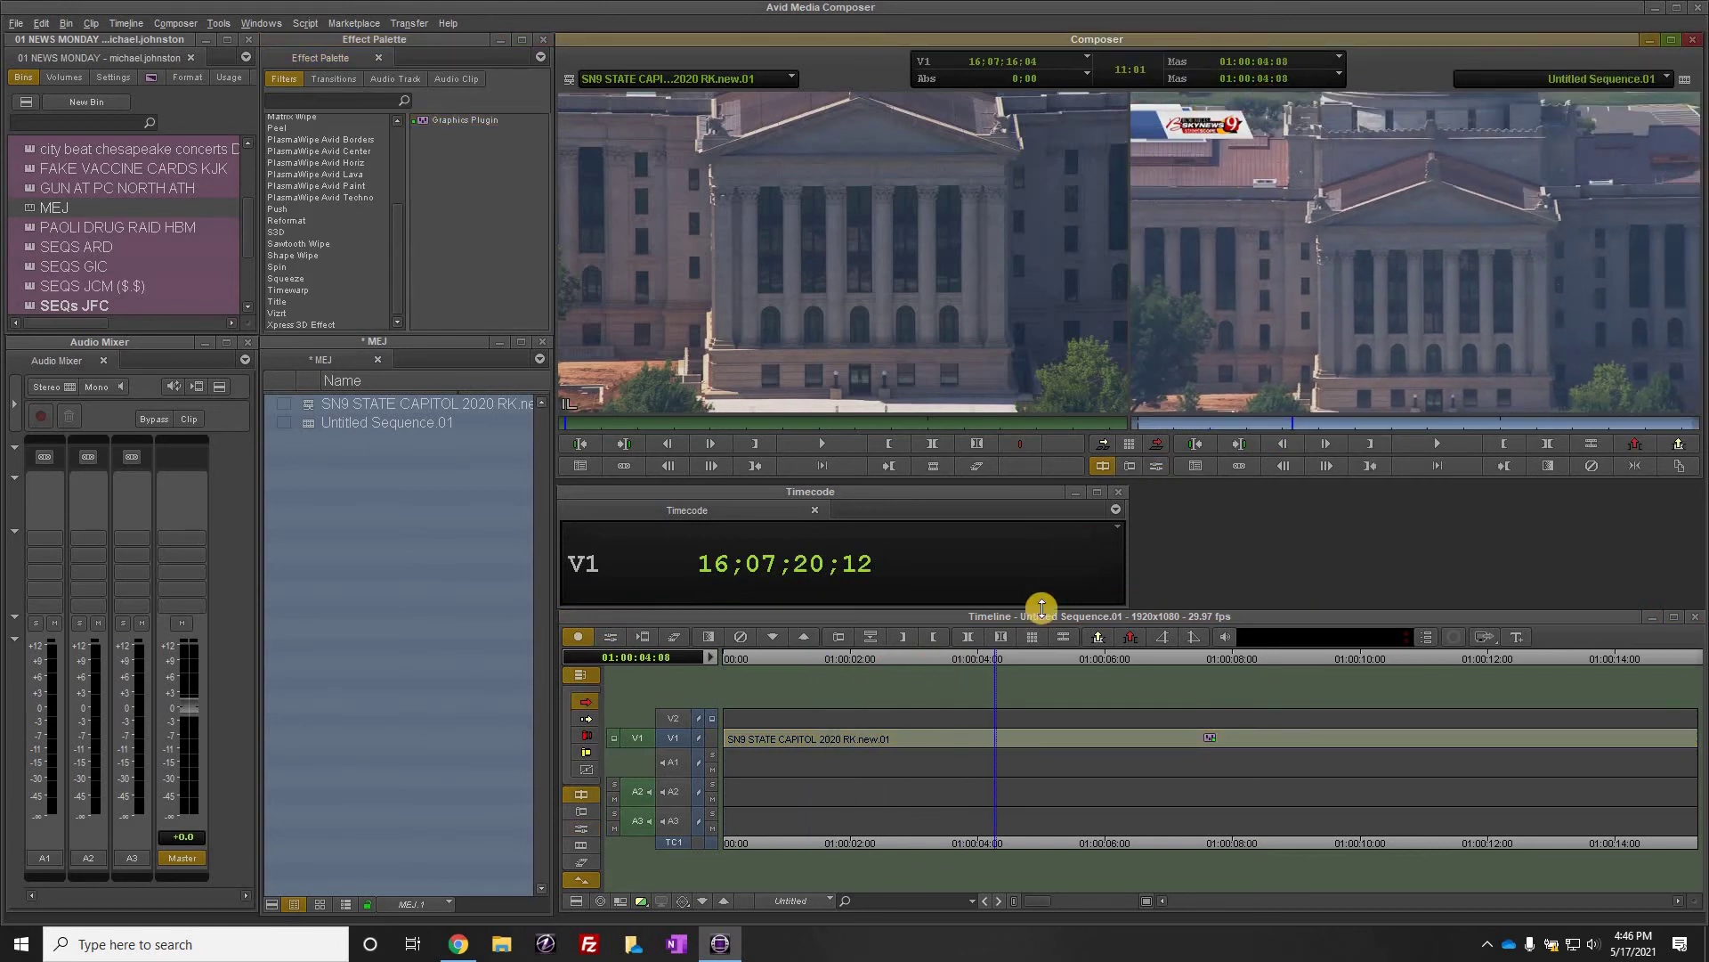
left_click(1250, 670)
key("l")
key("l")
key("l")
key("l")
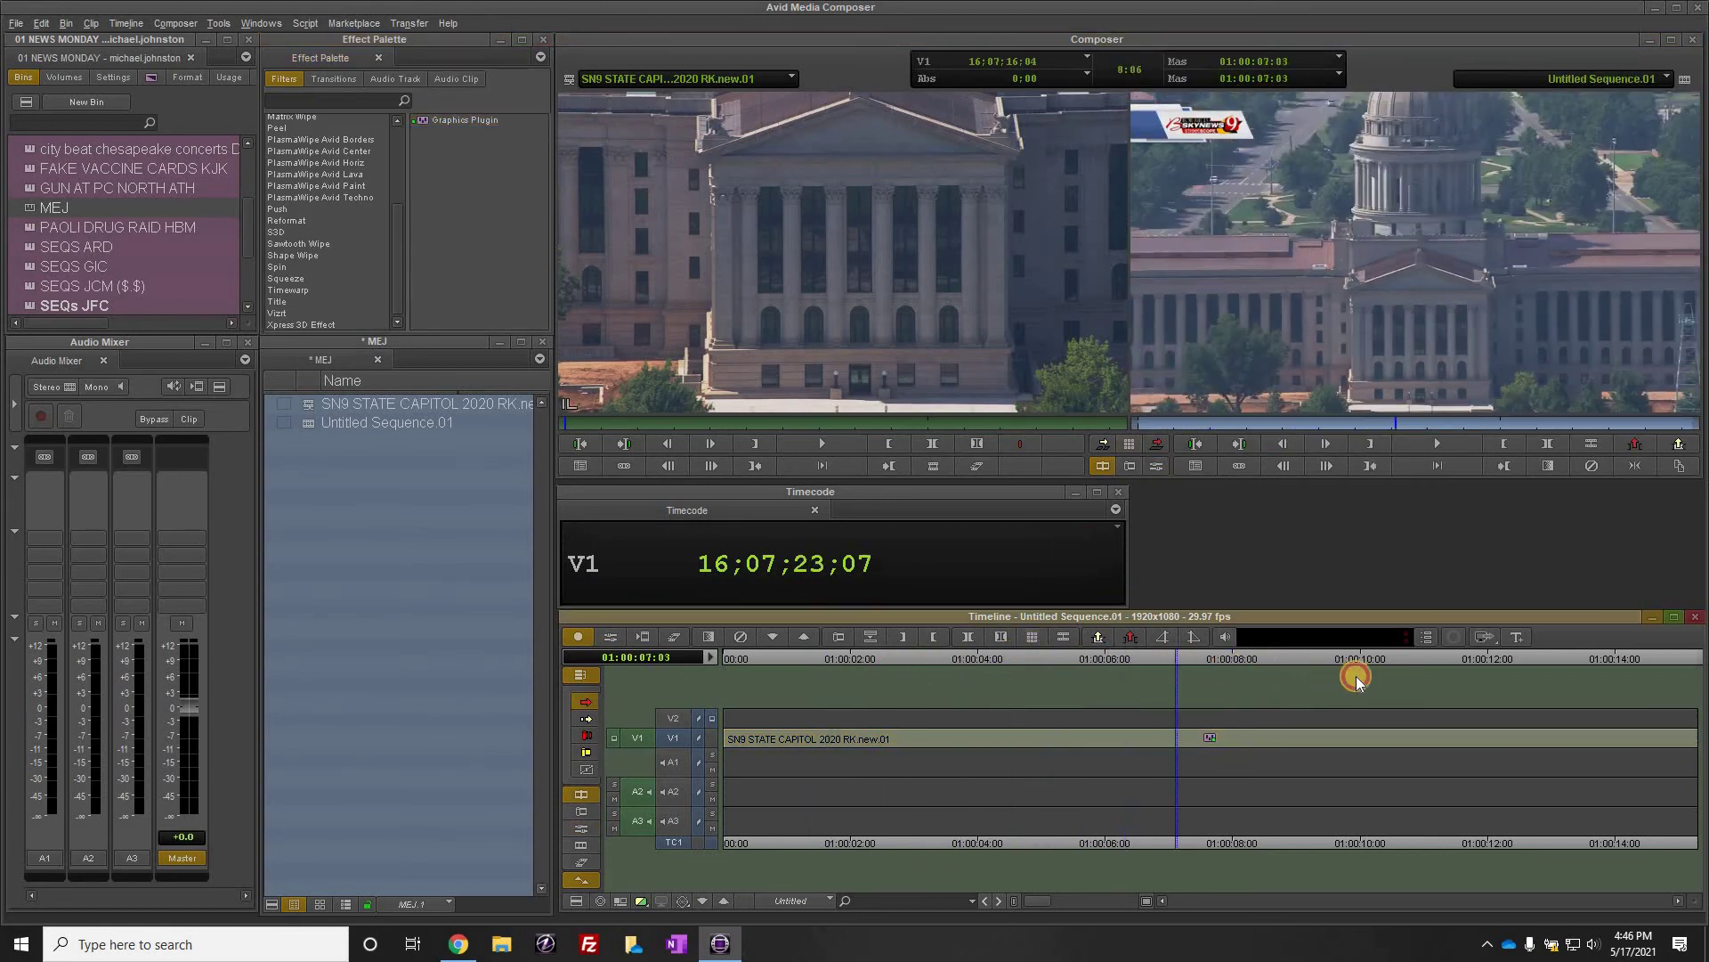
left_click_drag(1254, 692, 1175, 696)
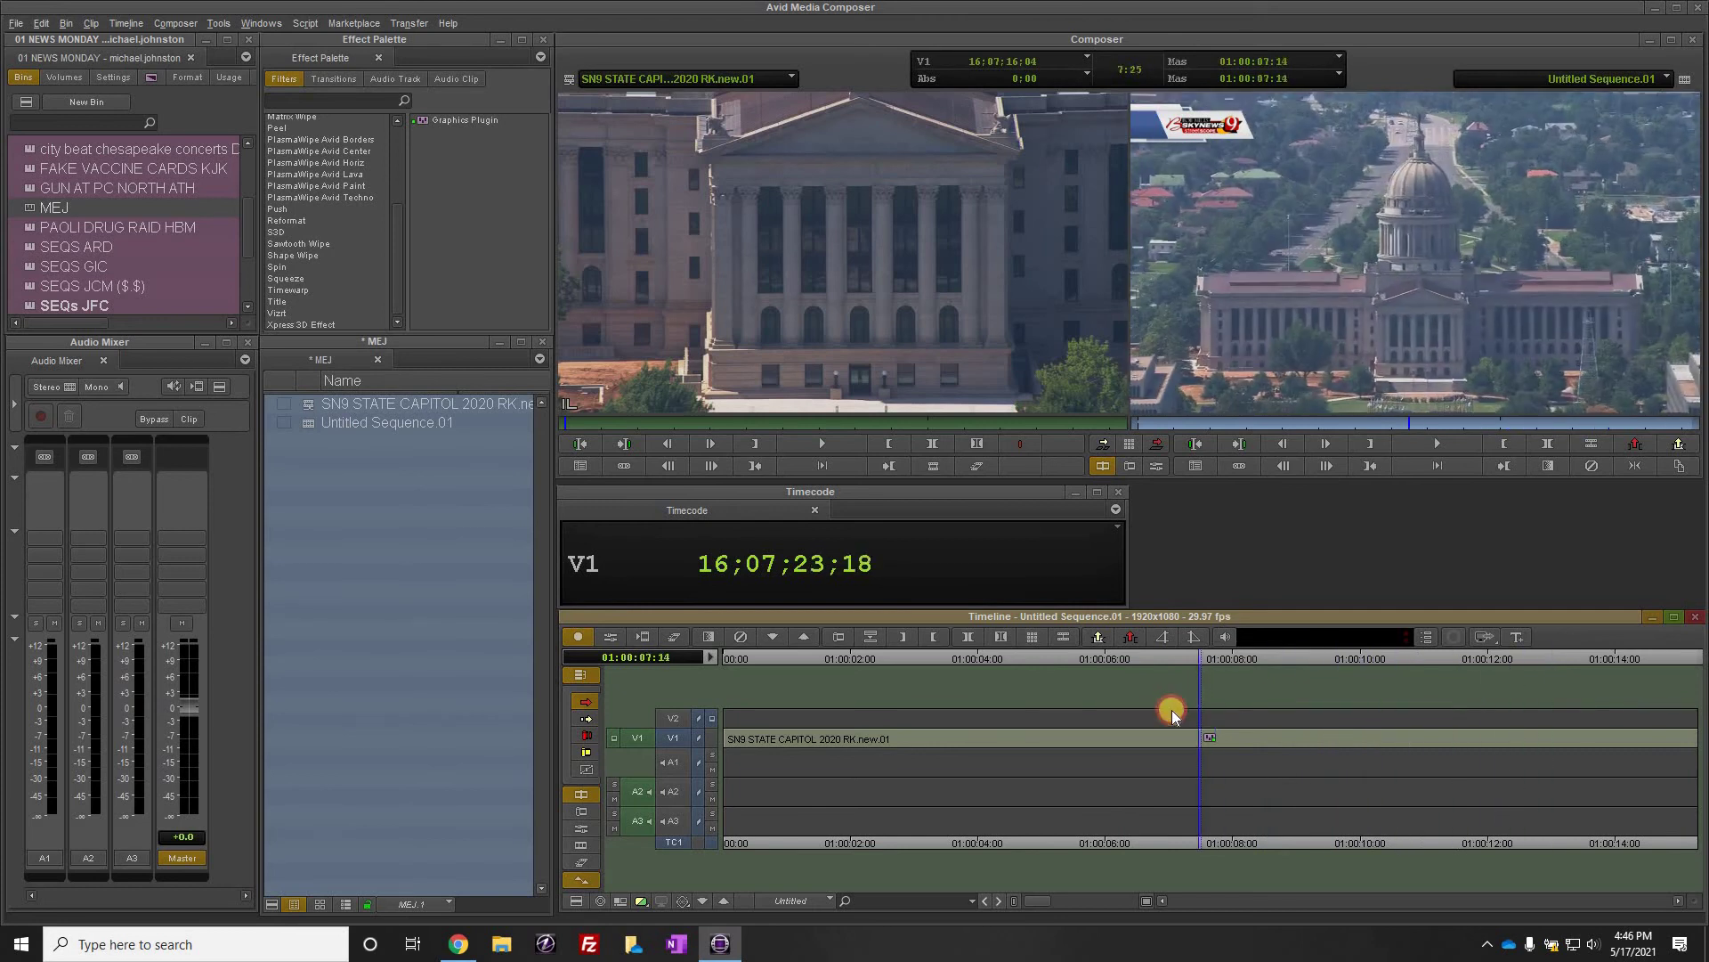
left_click(639, 637)
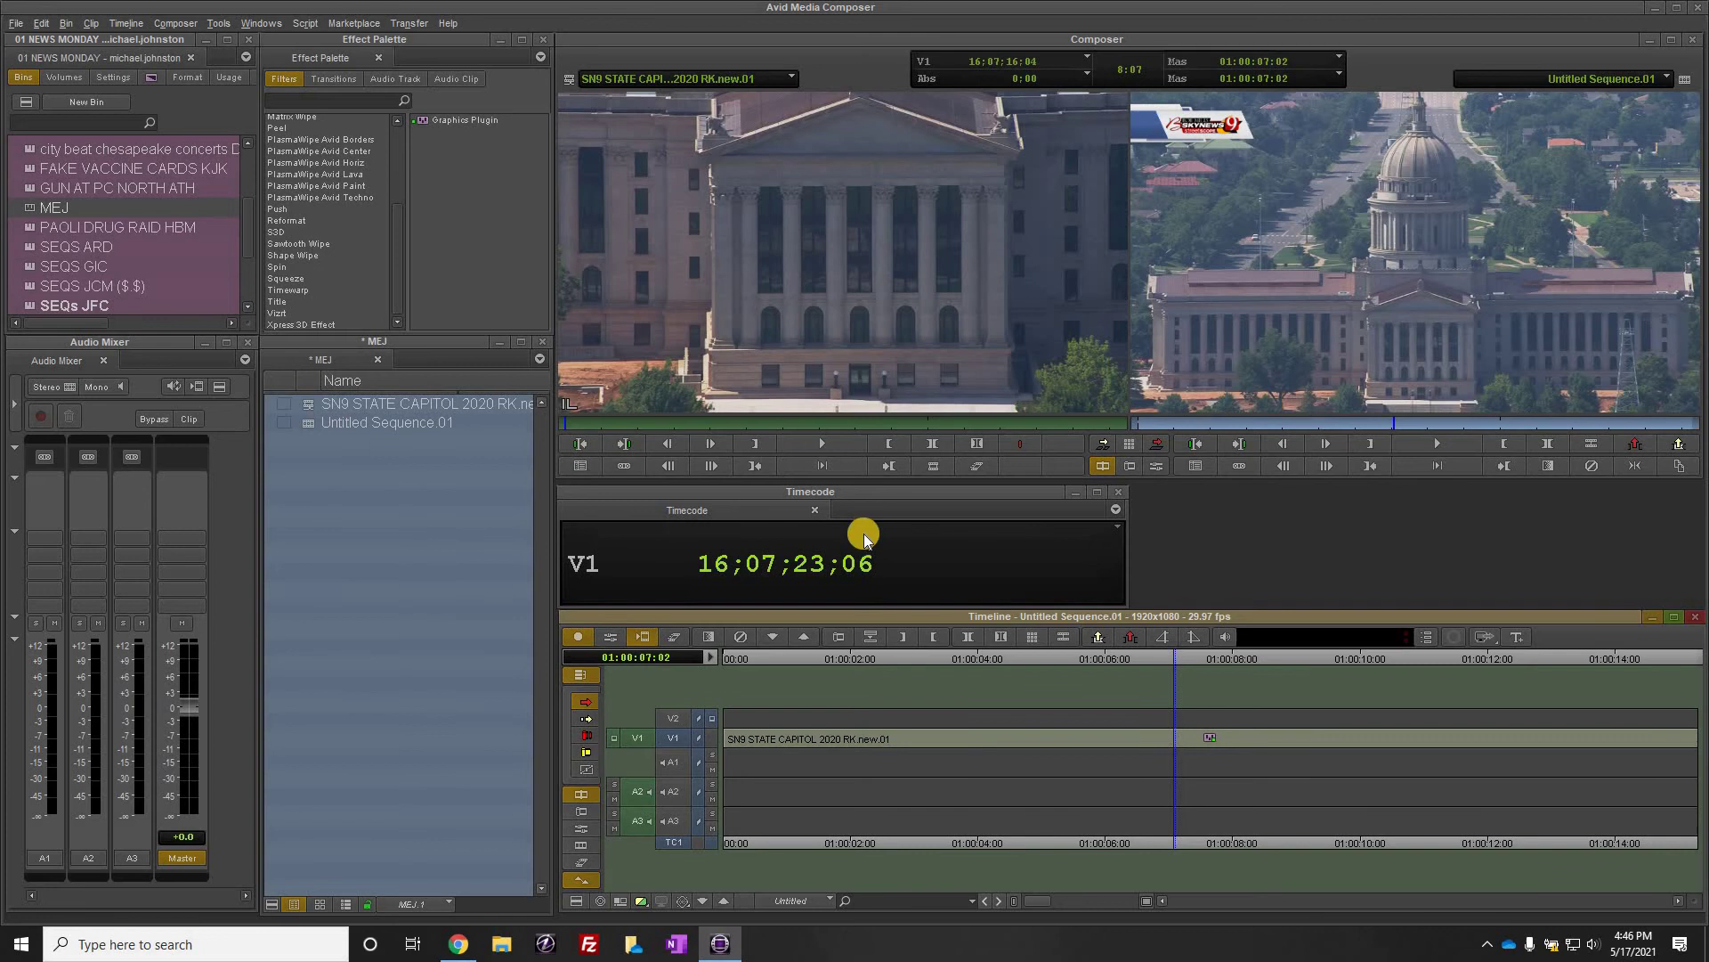
key("Return")
Scrub back through the sequence and park the position indicator at 01:00:02:20.
left_click_drag(1030, 659, 1072, 657)
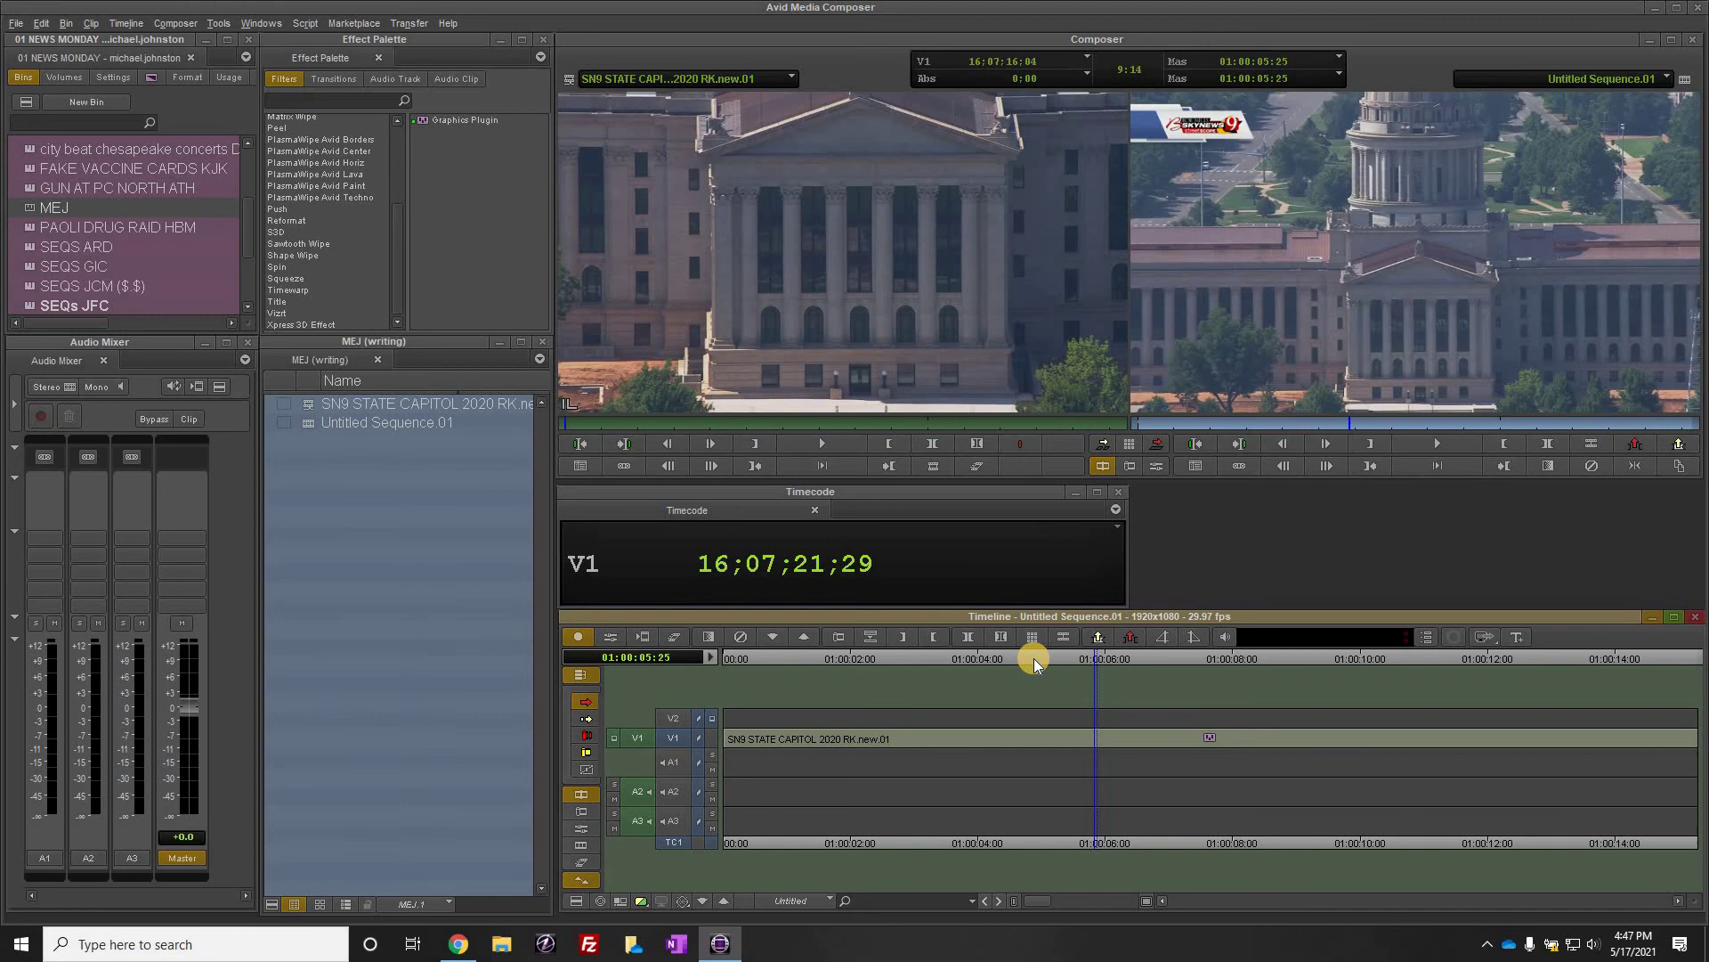
left_click(899, 660)
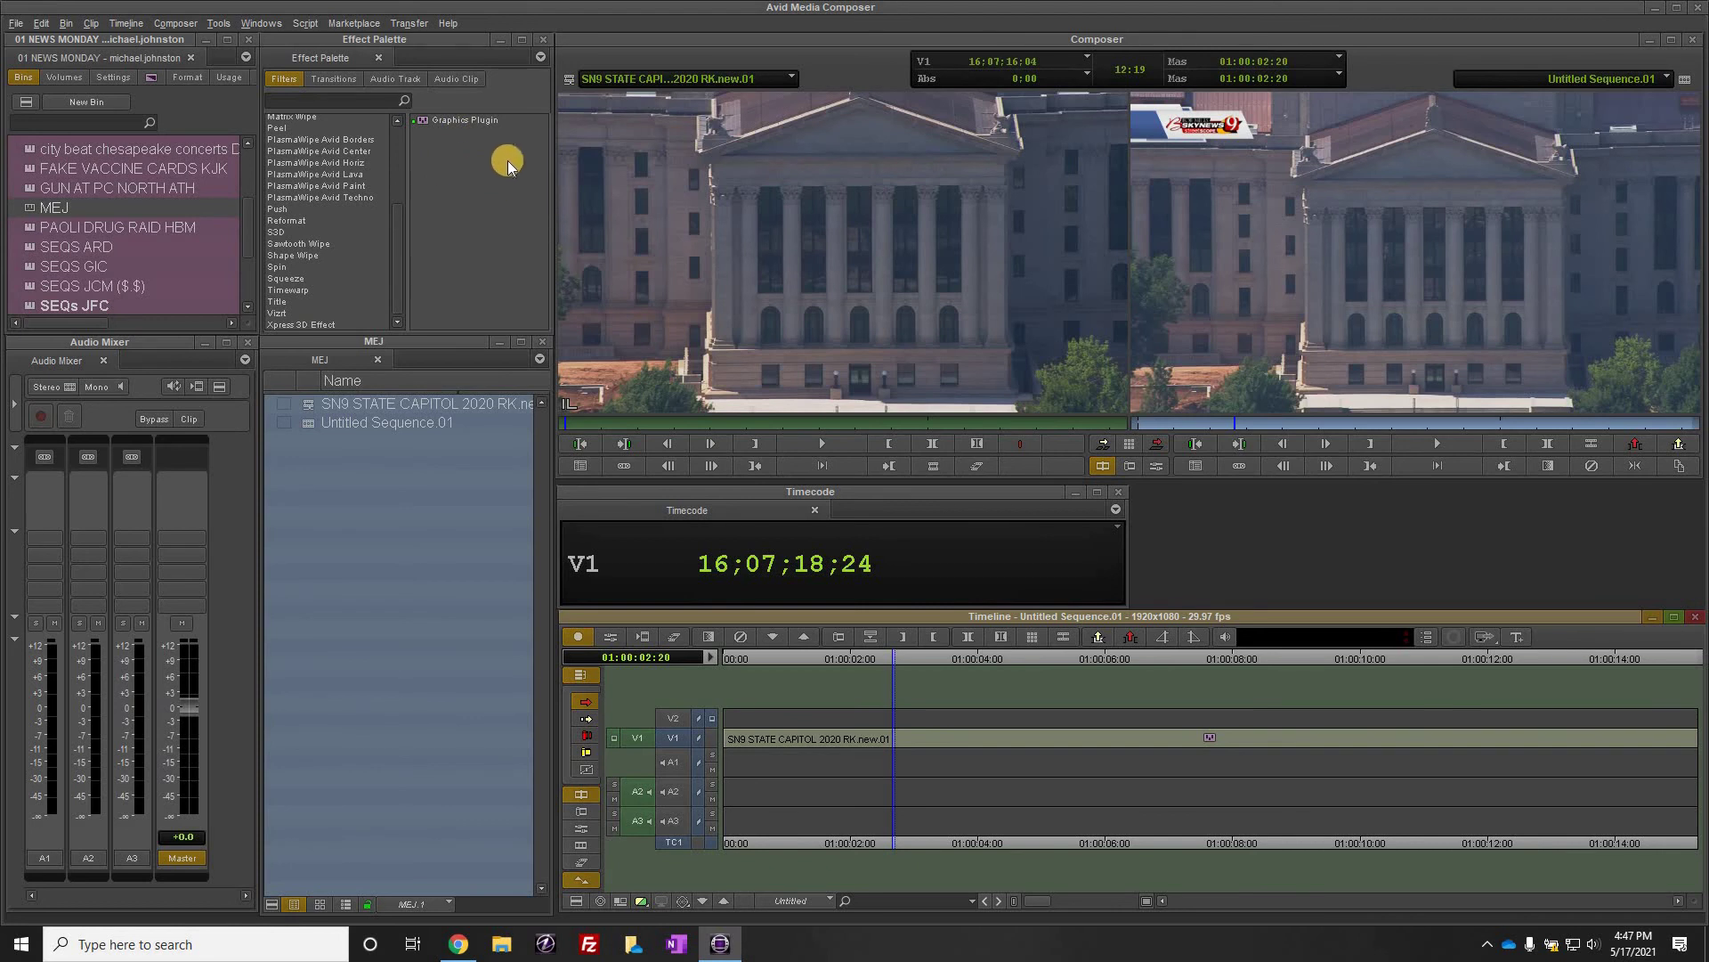
Reopen the plugin configuration and reconfirm Connection Broker host 172.16.21.238, returning to General settings.
left_click(610, 639)
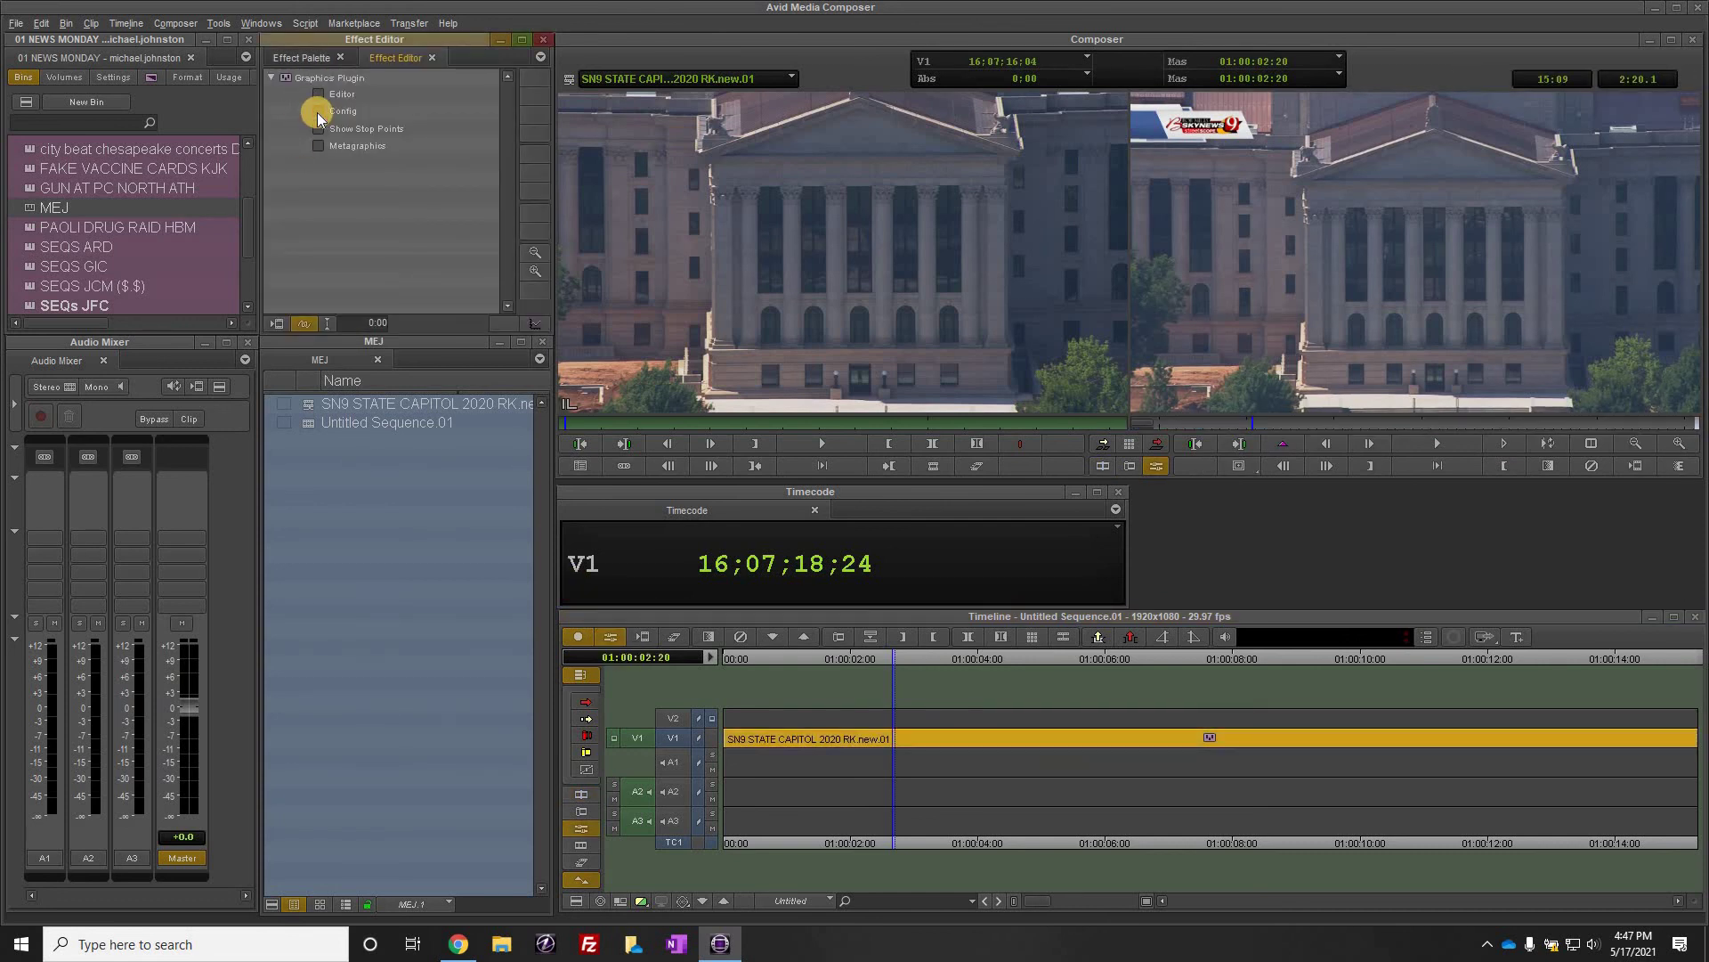
left_click(319, 111)
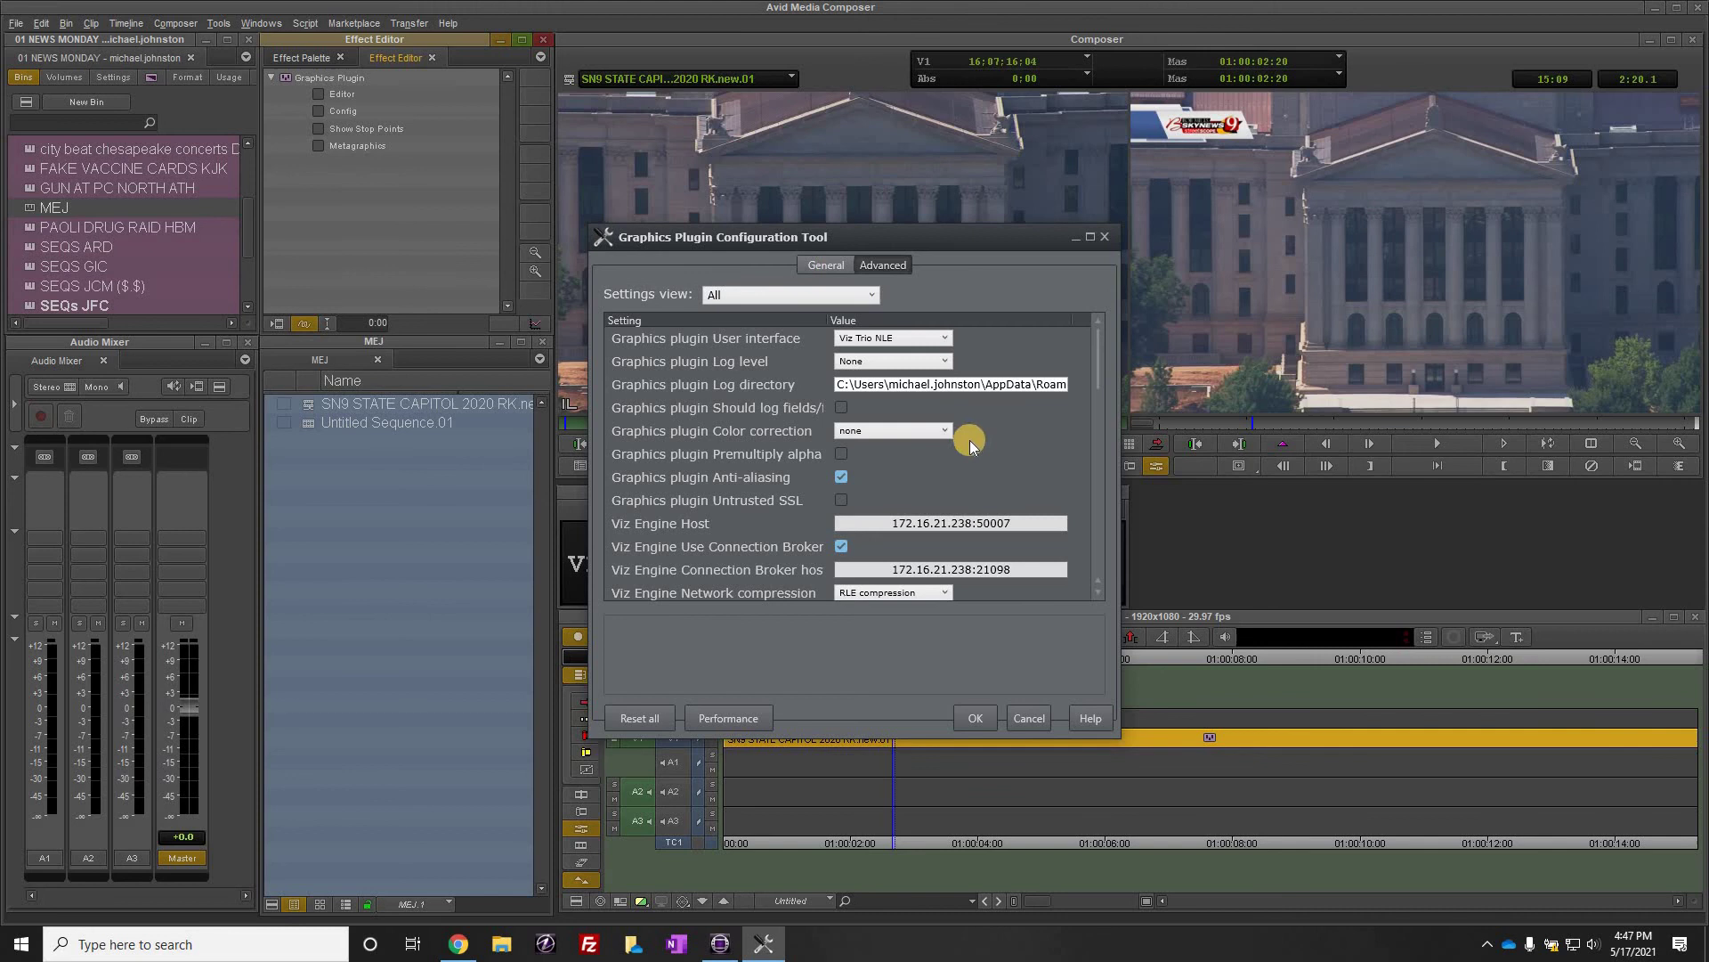
left_click(986, 531)
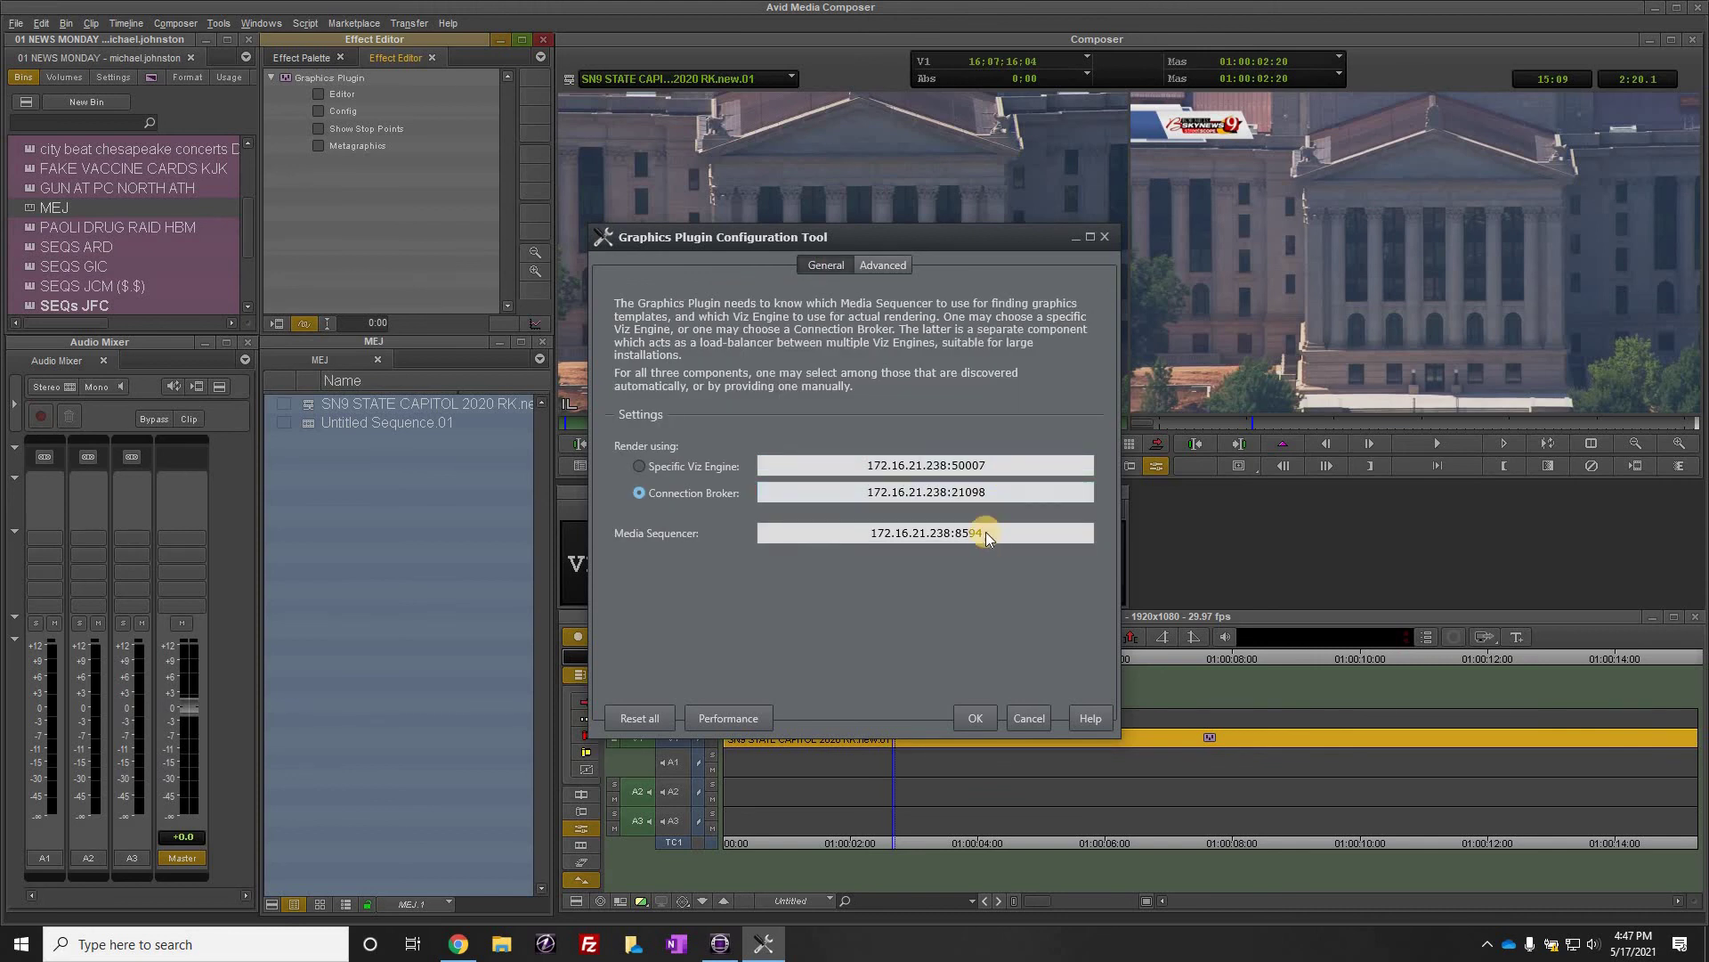
left_click(962, 493)
left_click(879, 469)
left_click(795, 504)
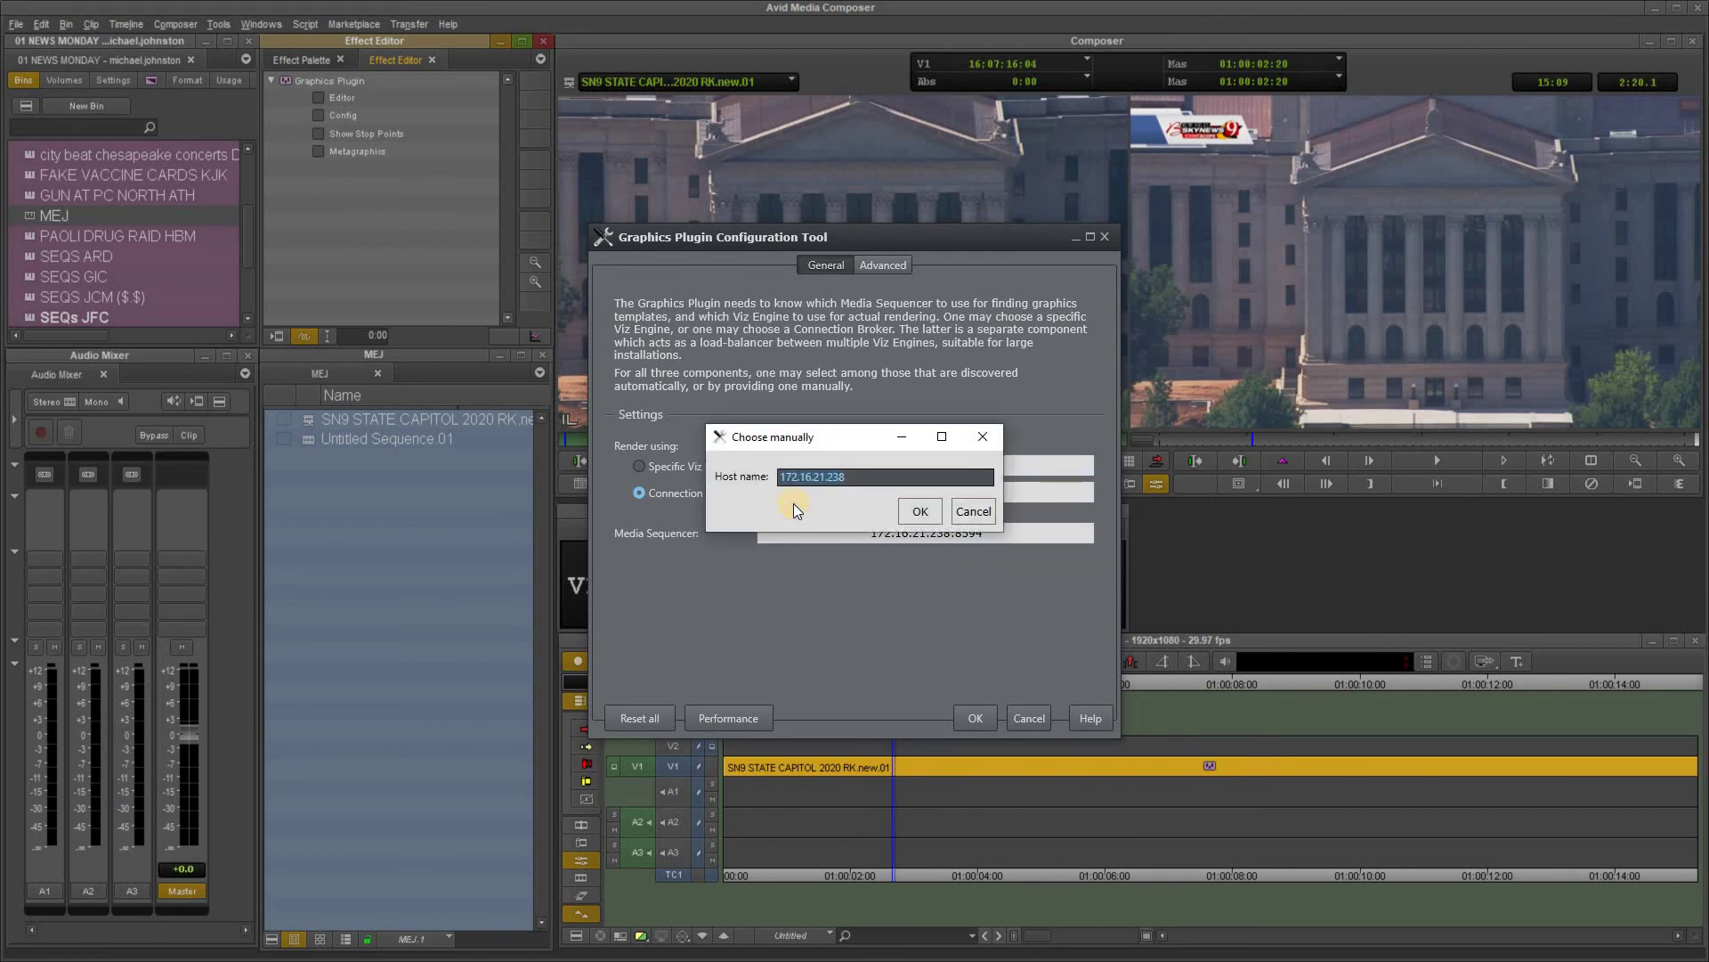
key("Return")
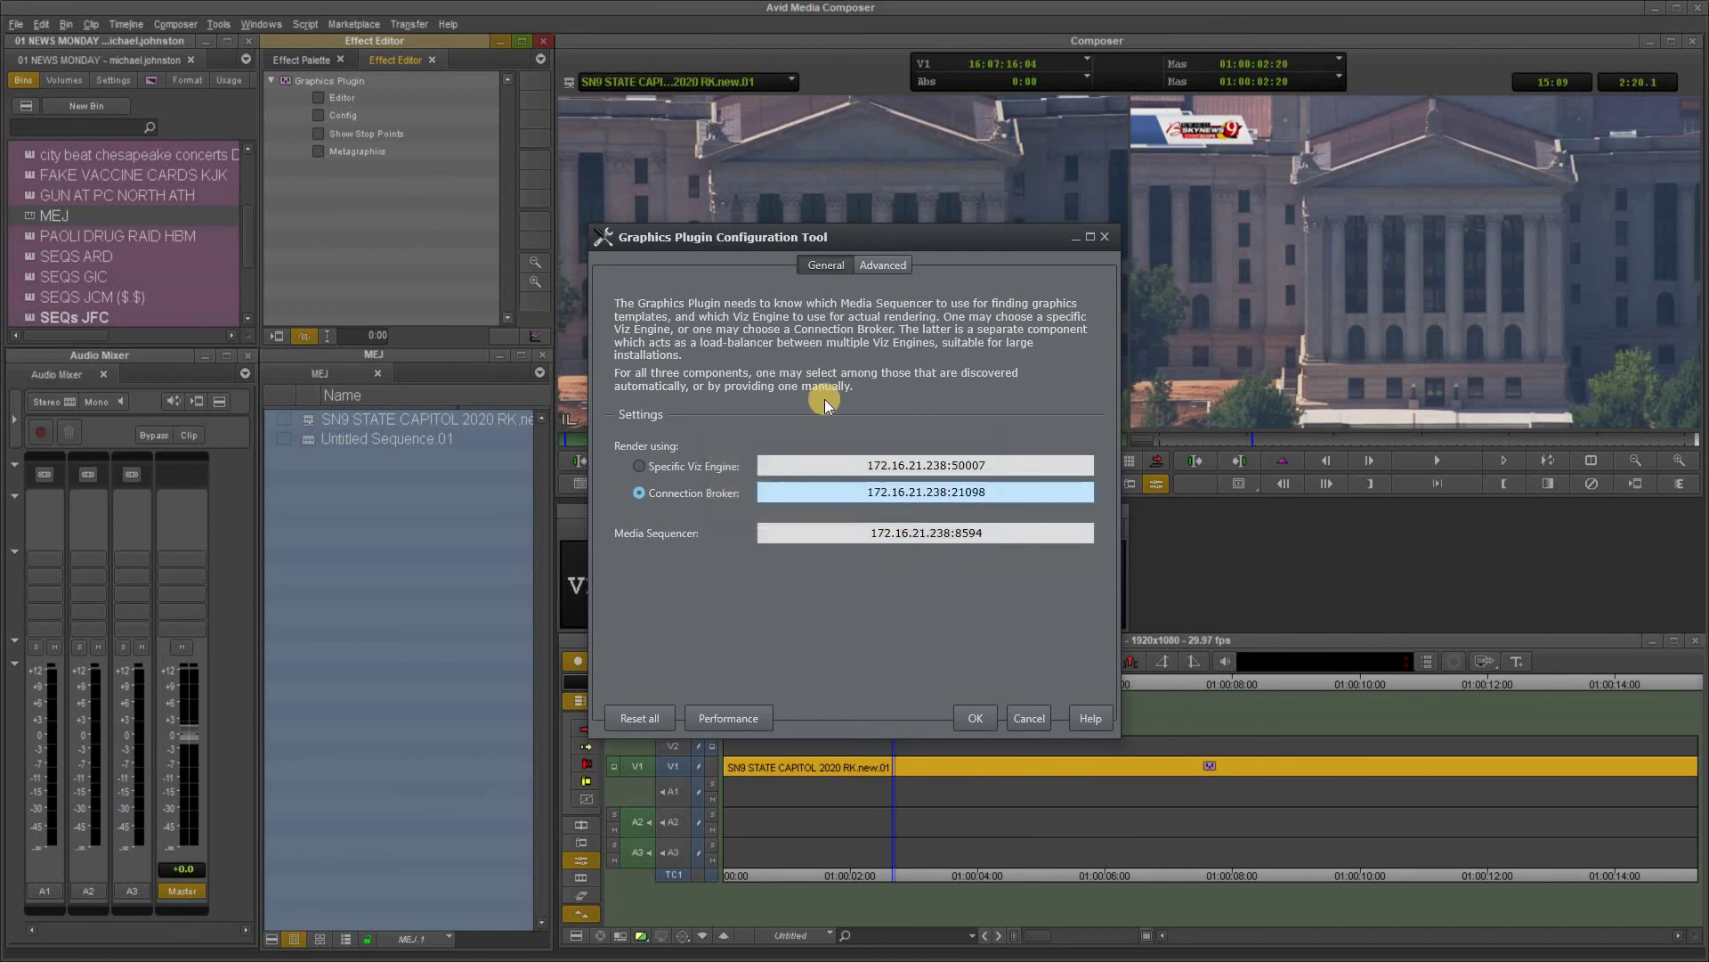
left_click(881, 267)
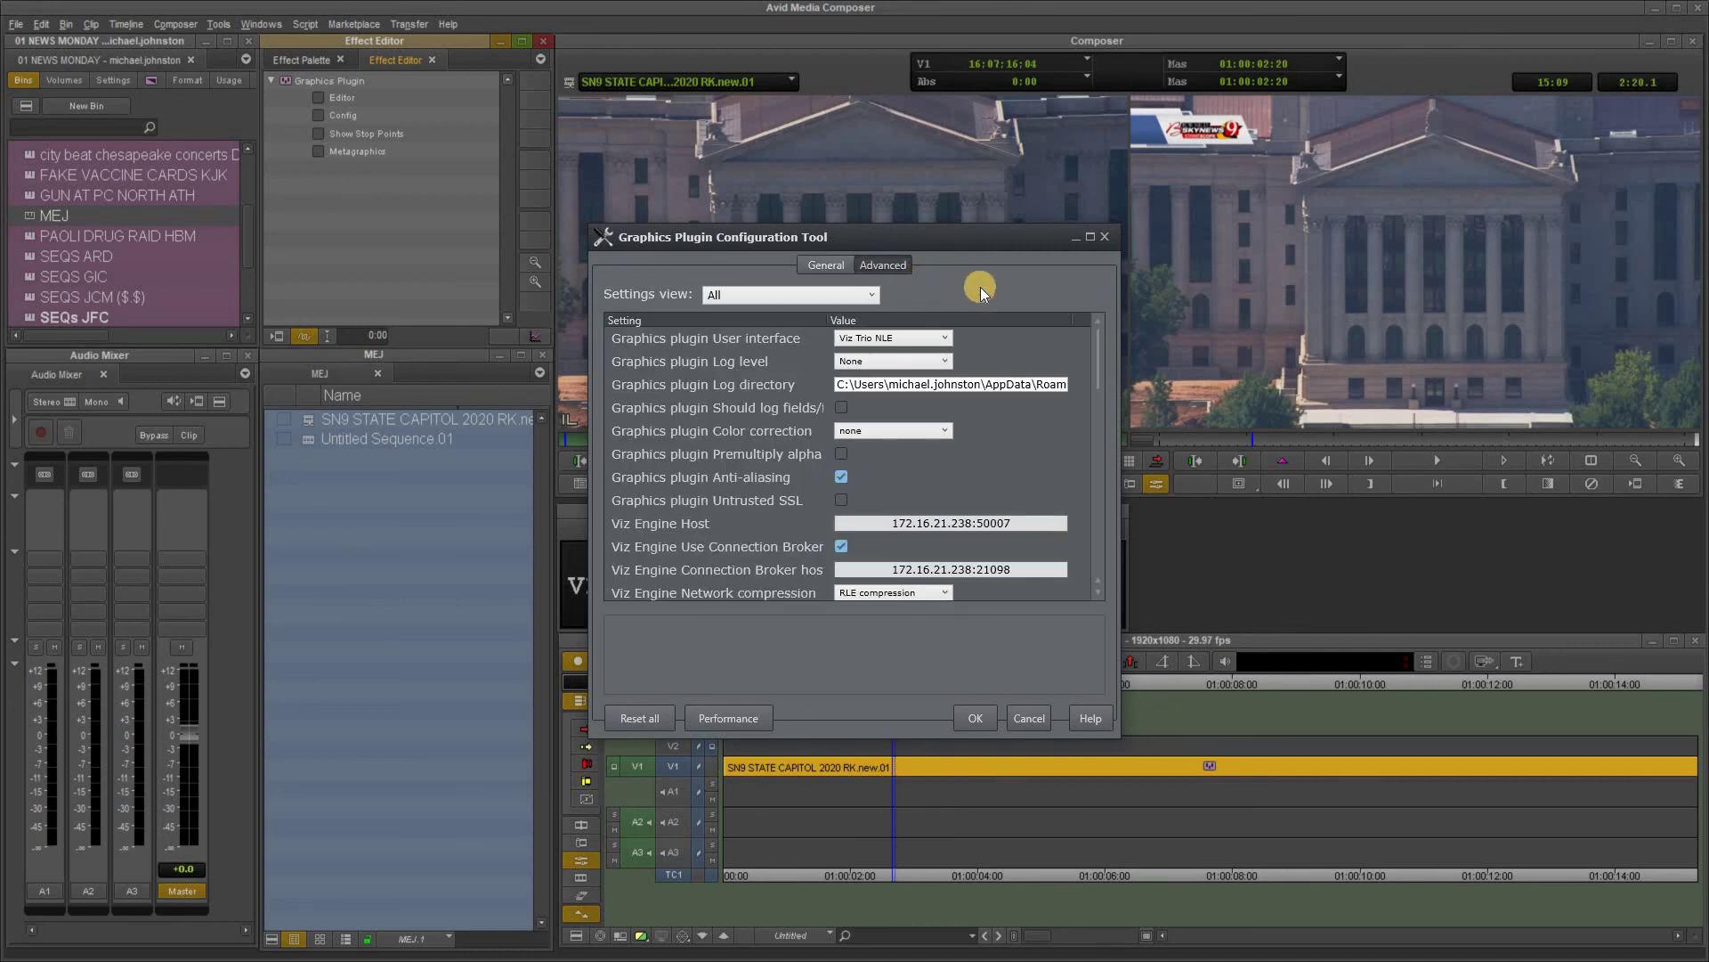